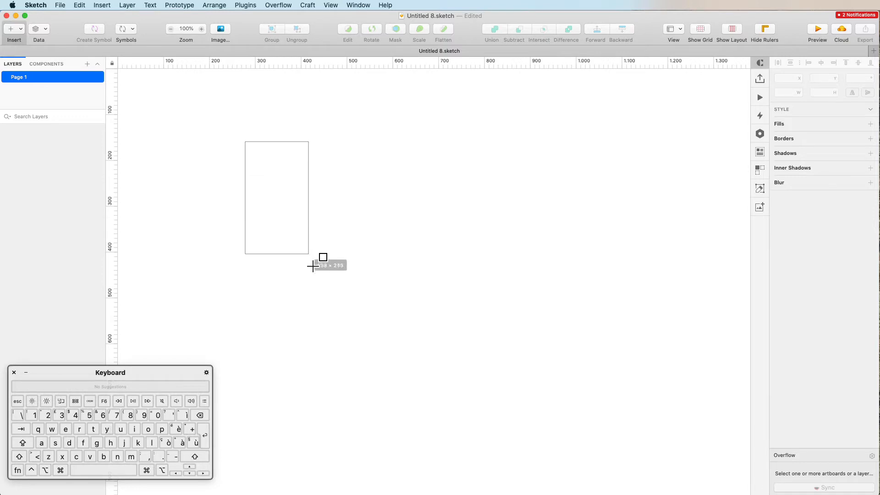
Draw a tall grey rectangle and duplicate it to the right, shortening the copy to 171 px.
left_click_drag(290, 197, 452, 198)
key("alt")
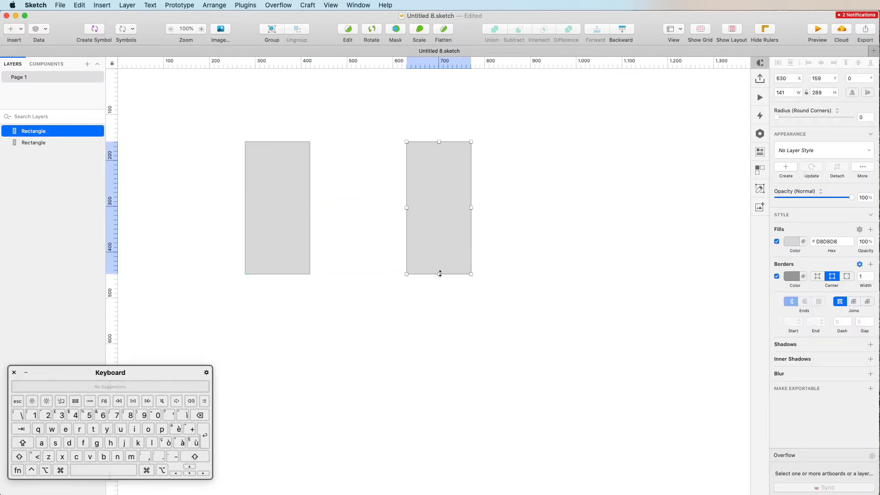
left_click_drag(440, 274, 436, 220)
Add a third 141×171 rectangle at x 950 beside the second, undoing an extra copy below.
key("shift+alt")
left_click_drag(430, 177, 579, 183)
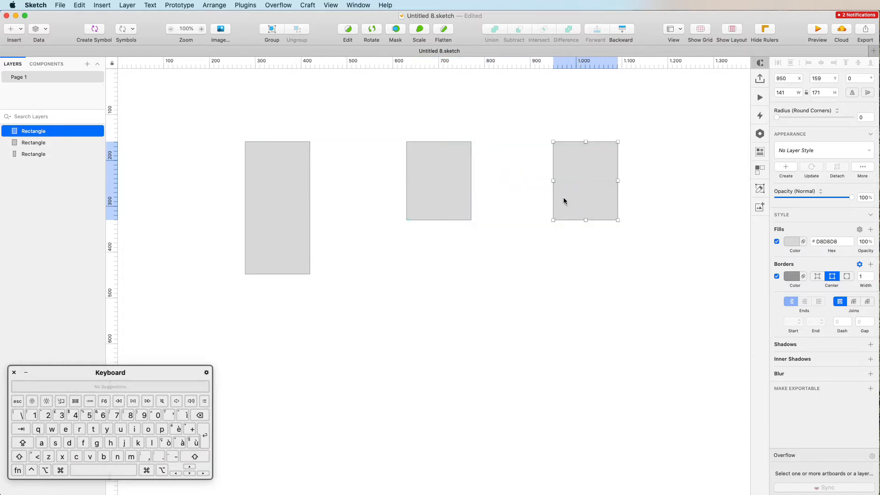
key("shift+alt")
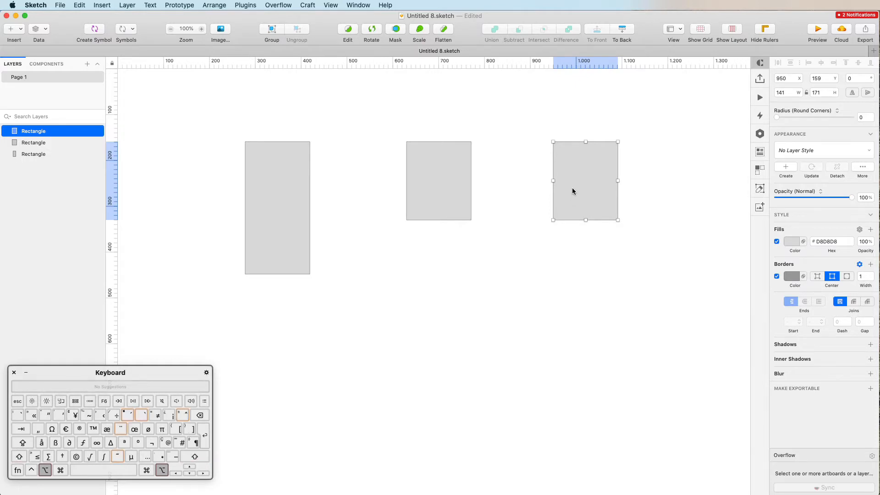
left_click_drag(572, 200, 582, 326)
key("cmd+z")
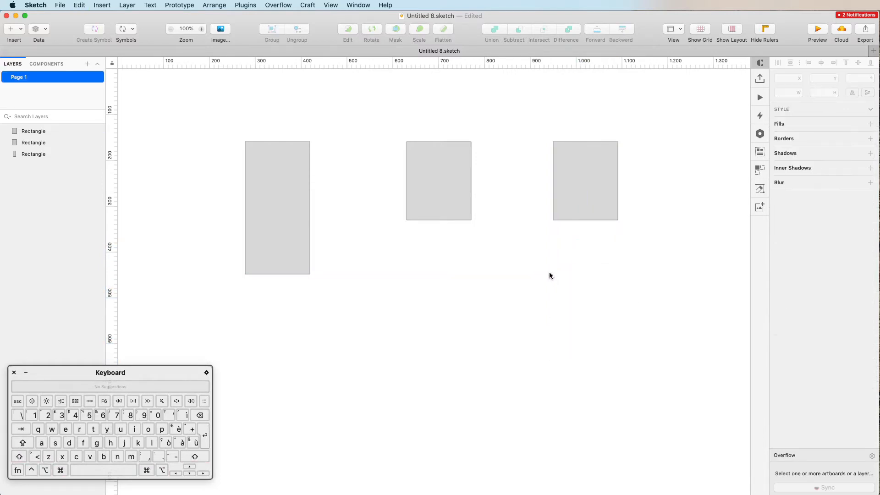
Stretch the right rectangle to 424 px tall and turn off borders on all three rectangles.
left_click(582, 191)
left_click_drag(586, 220, 586, 336)
left_click_drag(292, 129, 589, 212)
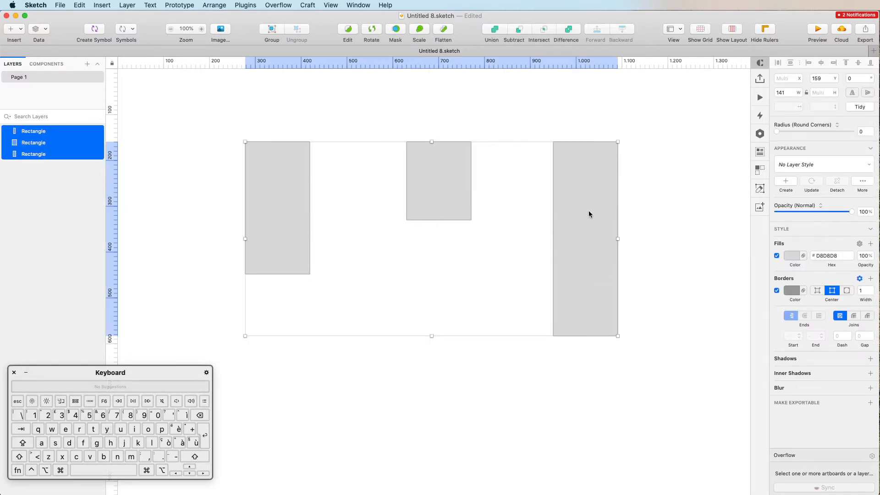
left_click(777, 291)
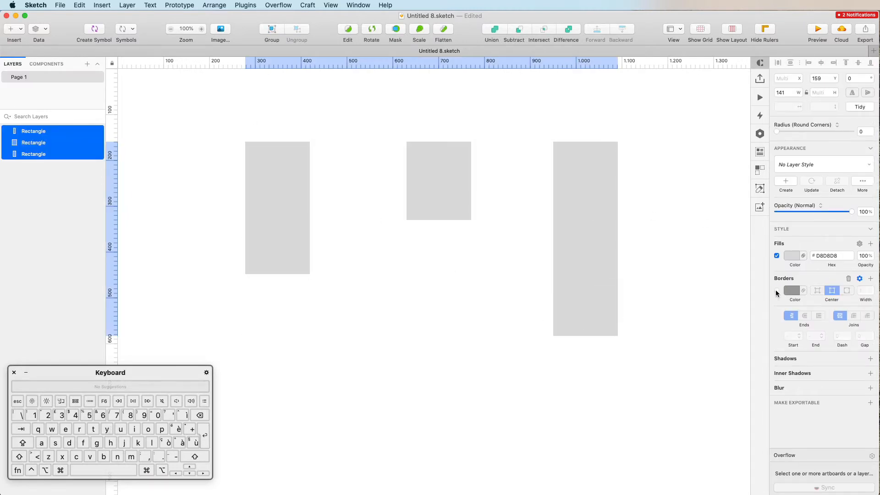
Give all three rectangles a blue 0082D1 fill.
left_click(581, 187)
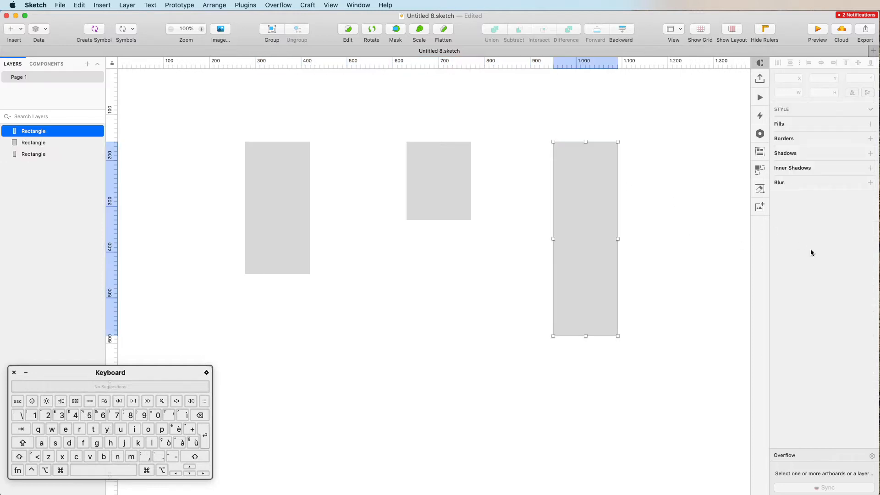
left_click_drag(290, 111, 606, 185)
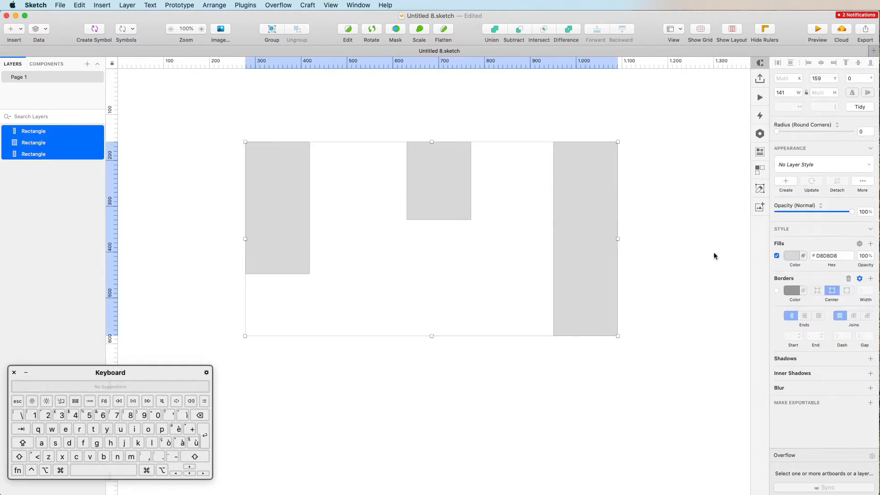
left_click(791, 255)
left_click(820, 326)
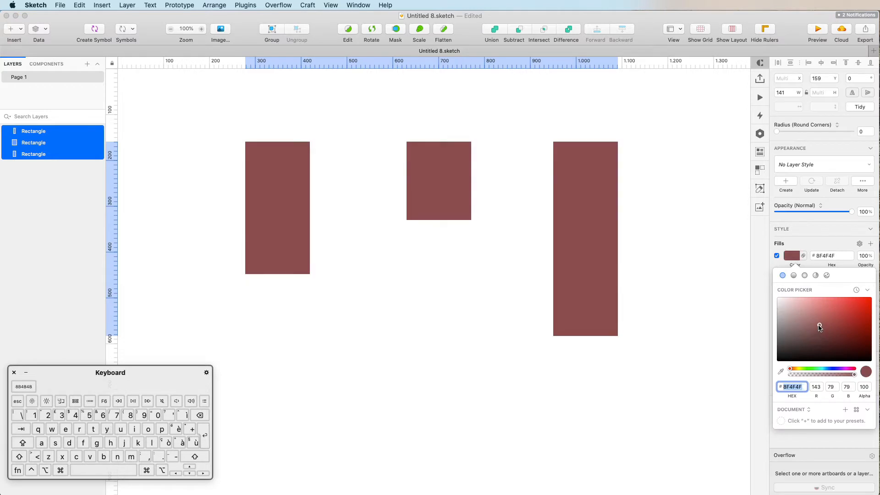
left_click(833, 369)
left_click(871, 315)
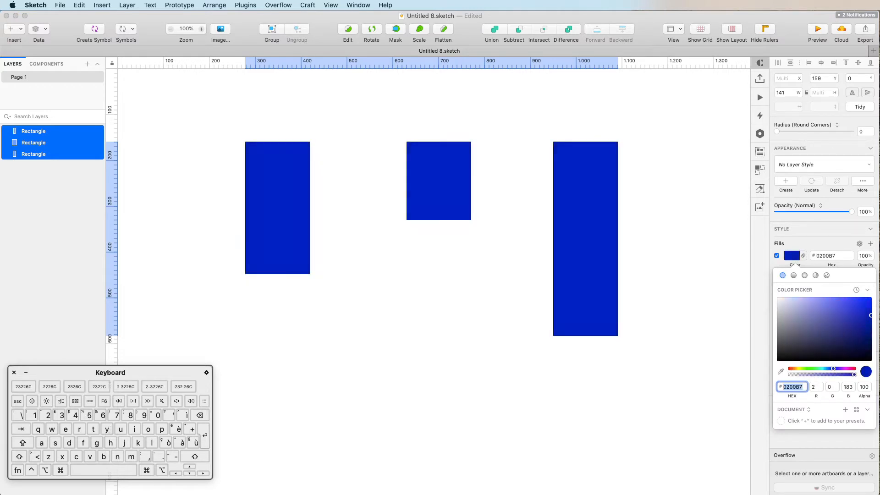
left_click_drag(834, 368, 826, 369)
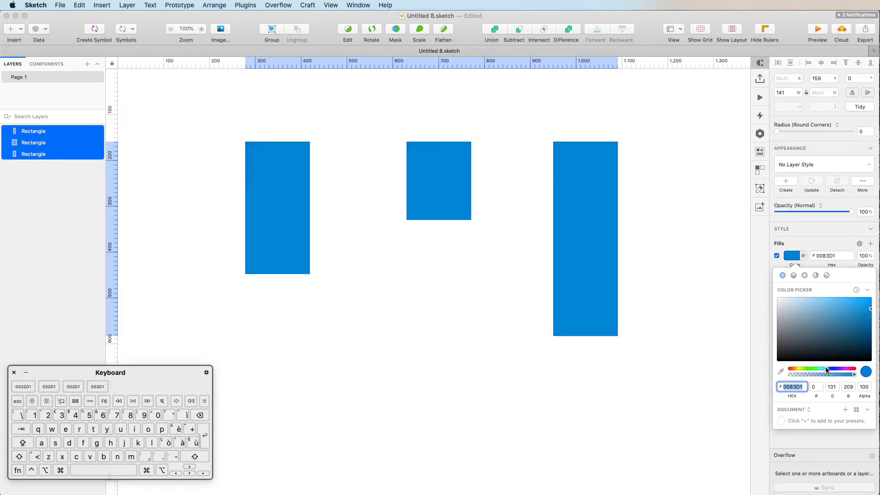
left_click(618, 205)
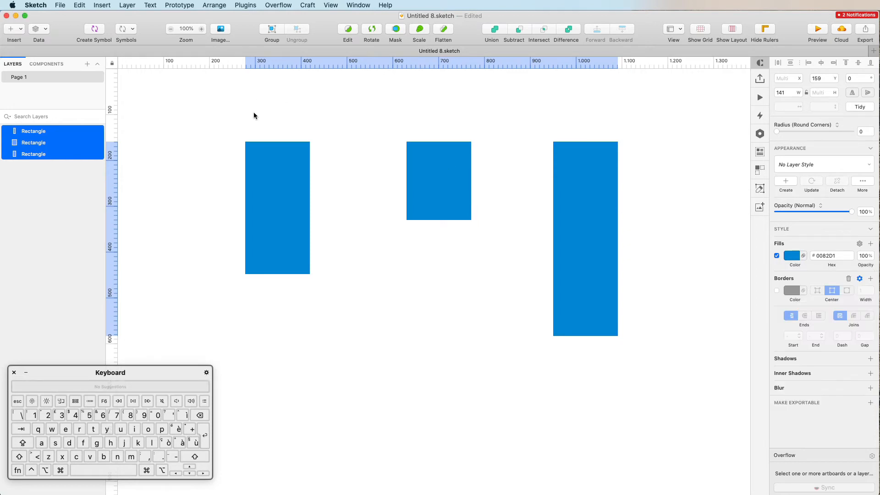
Move the middle rectangle down-left, then top-align all three rectangles at y 159.
left_click_drag(249, 117, 629, 147)
left_click(354, 158)
left_click_drag(414, 173, 375, 256)
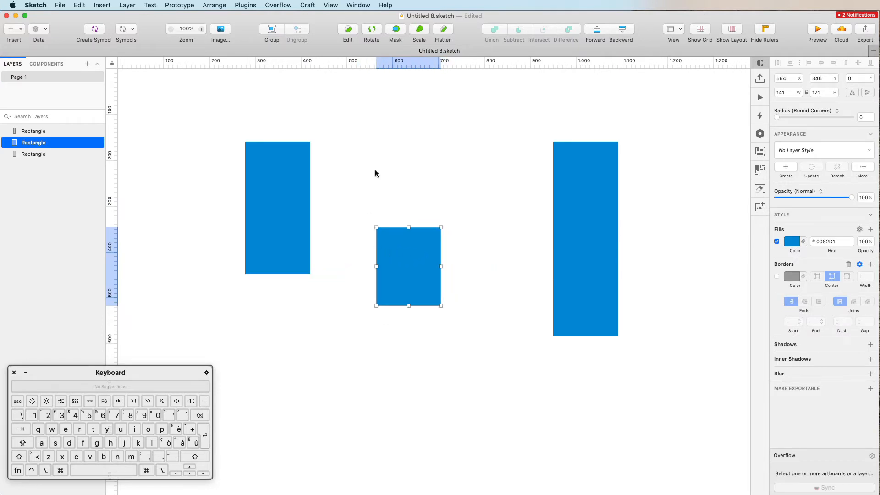
left_click(435, 183)
key("super+a")
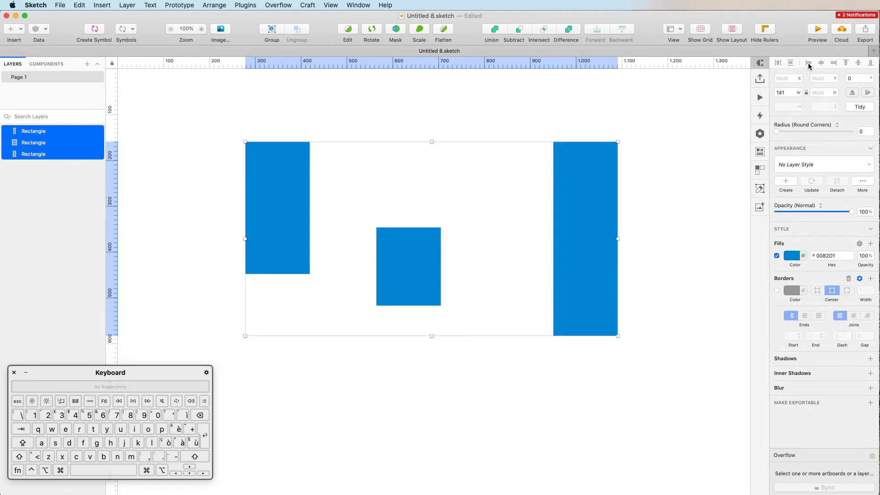
left_click(847, 64)
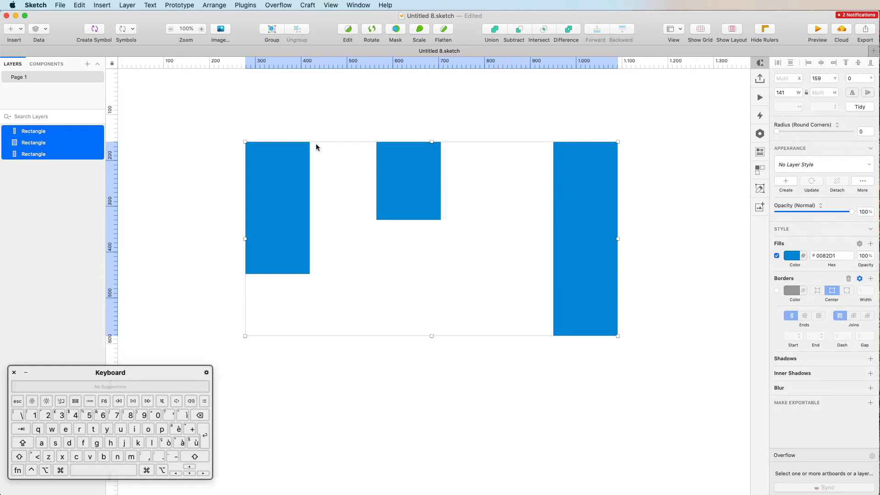
Draw a horizontal line above the rectangles with an 11 px border width.
key("r")
left_click_drag(212, 136, 626, 134)
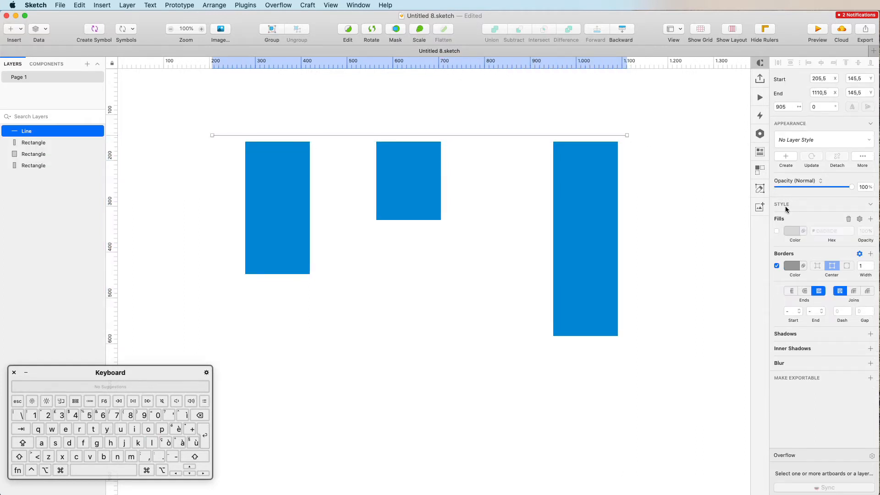
left_click(862, 264)
key("shift+Up")
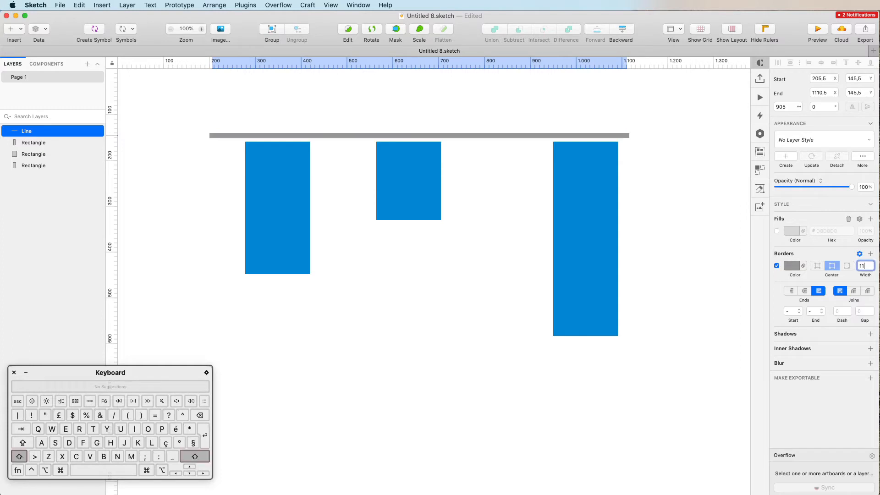
Colour the line red FF0000 and move it onto the rectangles' top edges at y 159.
left_click(785, 263)
type("FF0000")
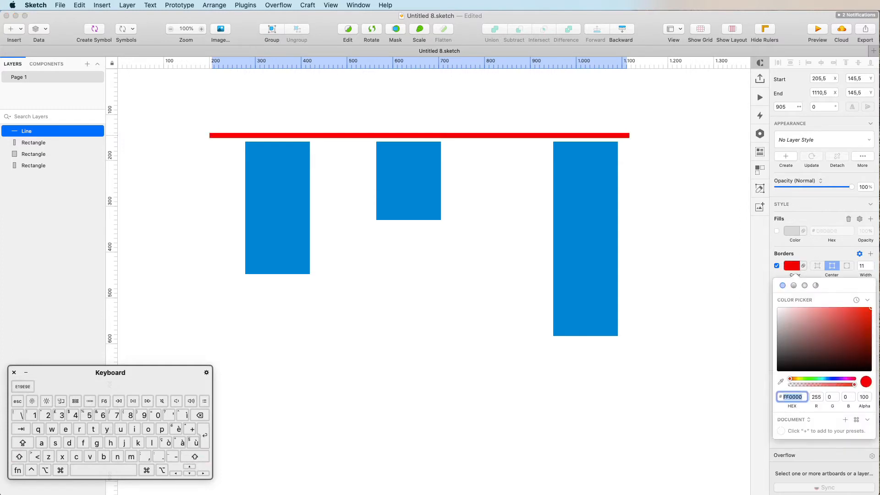
left_click(500, 136)
left_click_drag(499, 137, 502, 143)
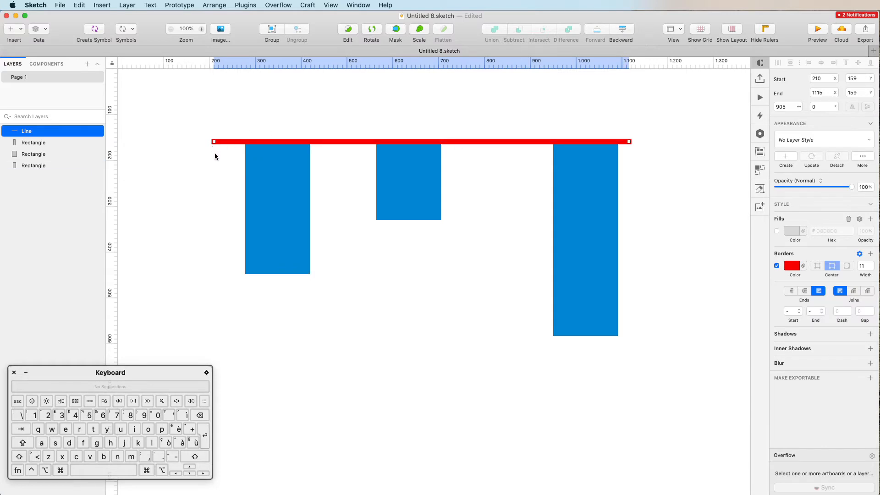
left_click_drag(215, 156, 593, 212)
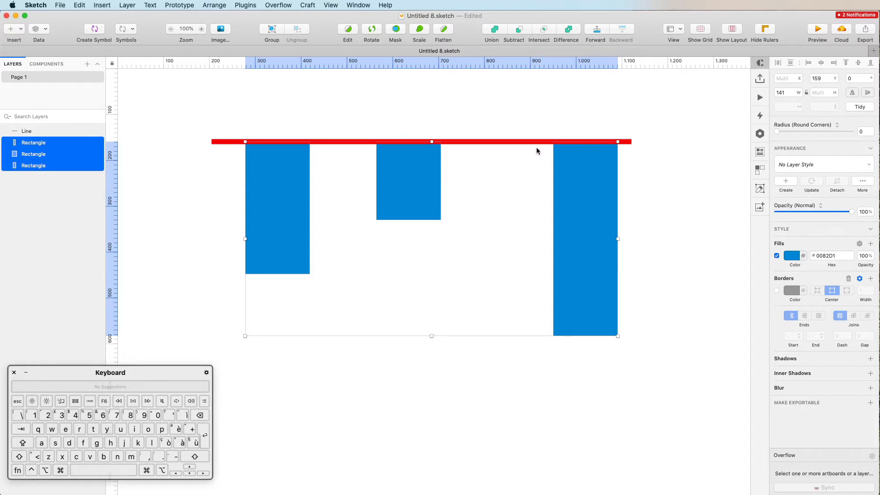
Bottom-align the three rectangles and drag the red line down to y 583 along their base.
left_click(870, 63)
left_click(396, 145)
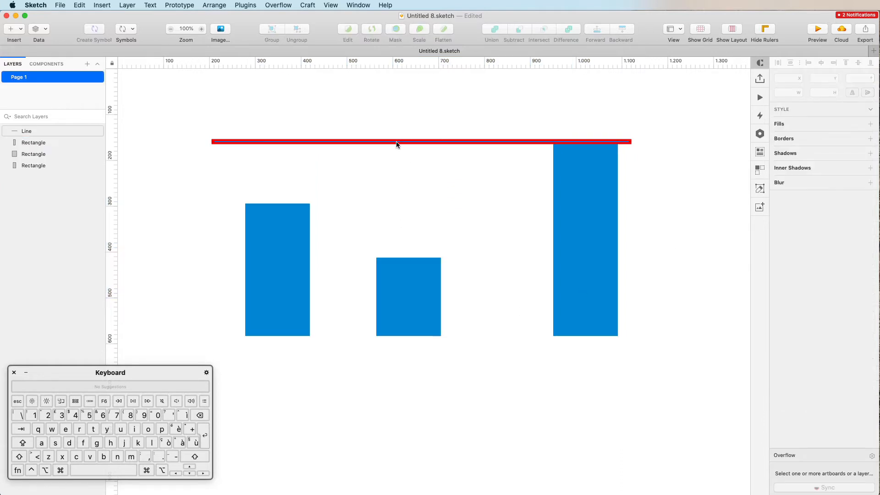
left_click_drag(397, 142, 408, 338)
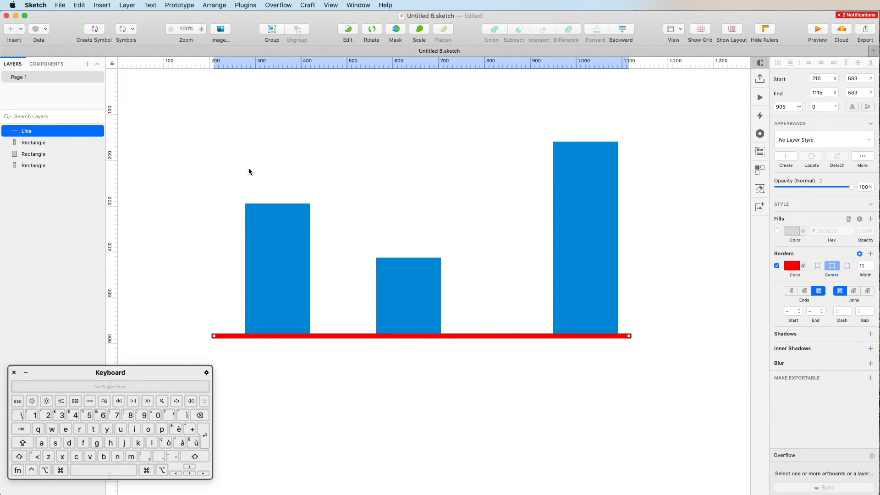
left_click_drag(216, 160, 627, 294)
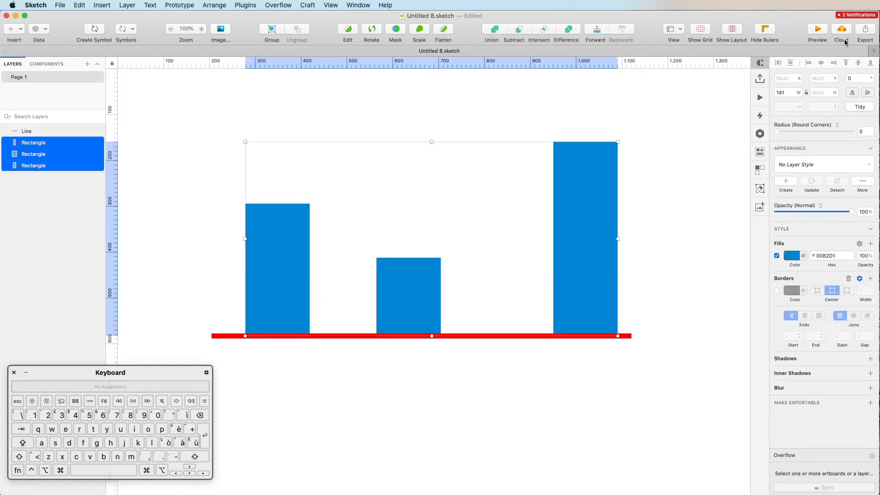
Centre the rectangles vertically and move the red line up to y 364 through their middles.
left_click(860, 64)
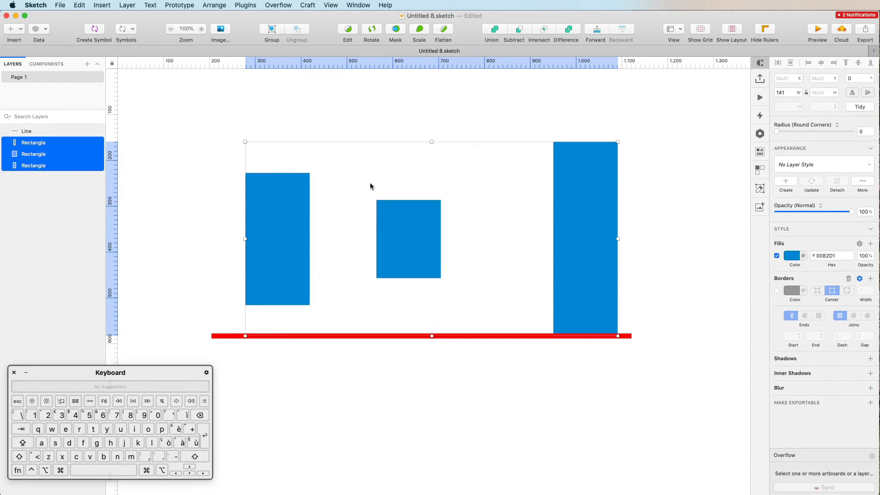
left_click(296, 347)
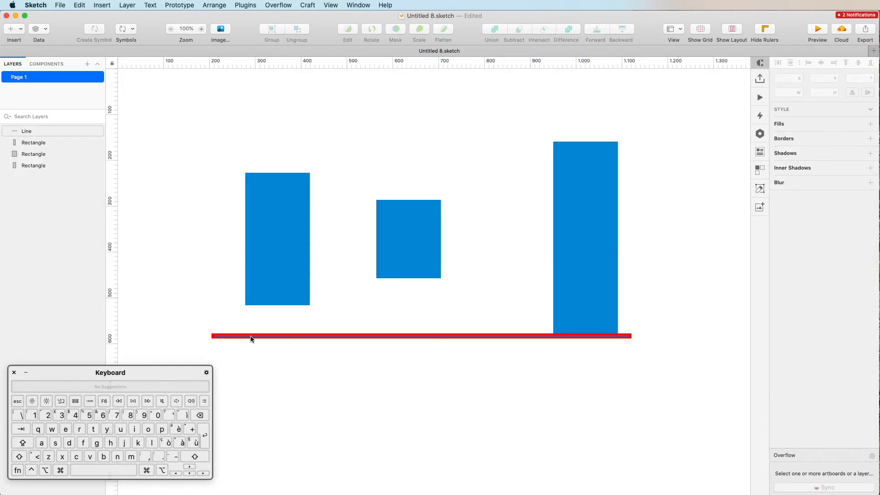
left_click_drag(252, 337, 260, 239)
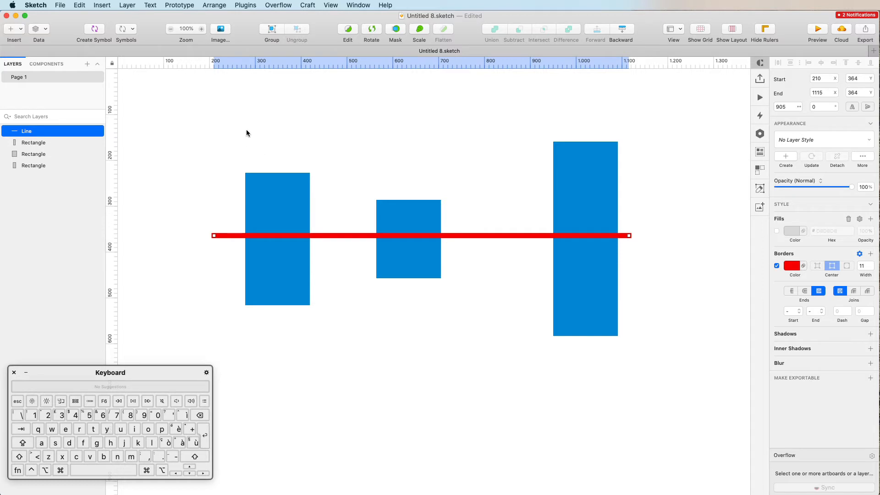
left_click_drag(237, 134, 628, 208)
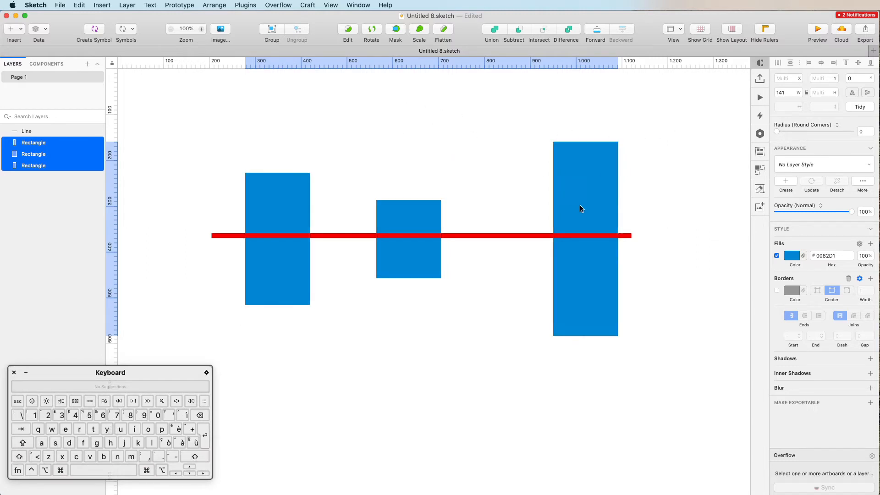
Delete the tall right rectangle and duplicate a rectangle upward near the top.
key("Escape")
left_click(595, 205)
key("Delete")
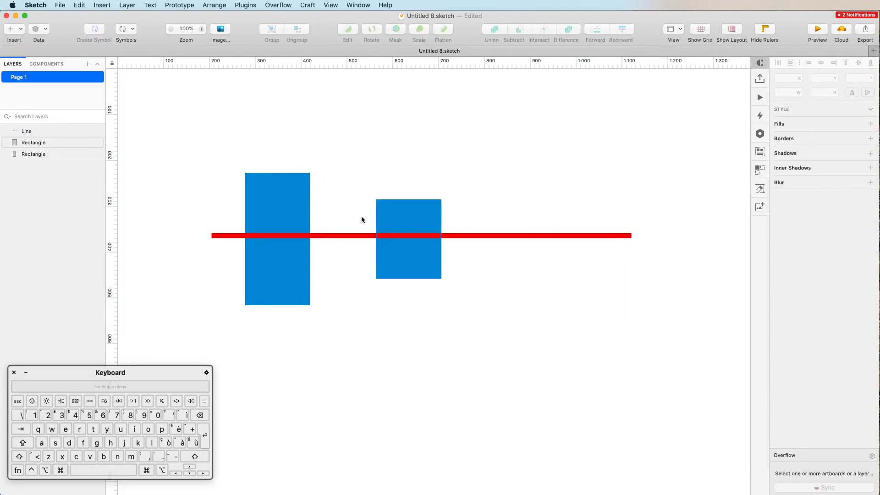
left_click_drag(394, 206, 547, 105)
Reshape the rectangles into stacked wide bars, one 540×92 below the red line, and select them.
left_click_drag(419, 216, 441, 203)
left_click_drag(464, 266, 529, 219)
left_click_drag(272, 216, 375, 309)
left_click_drag(413, 399, 595, 309)
left_click_drag(518, 291, 441, 306)
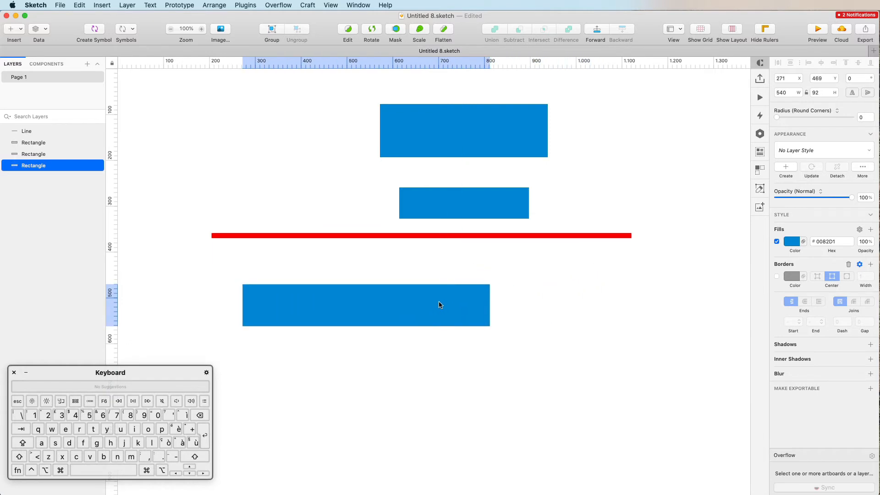
left_click(342, 116)
left_click(459, 209, "shift")
left_click(414, 311, "shift")
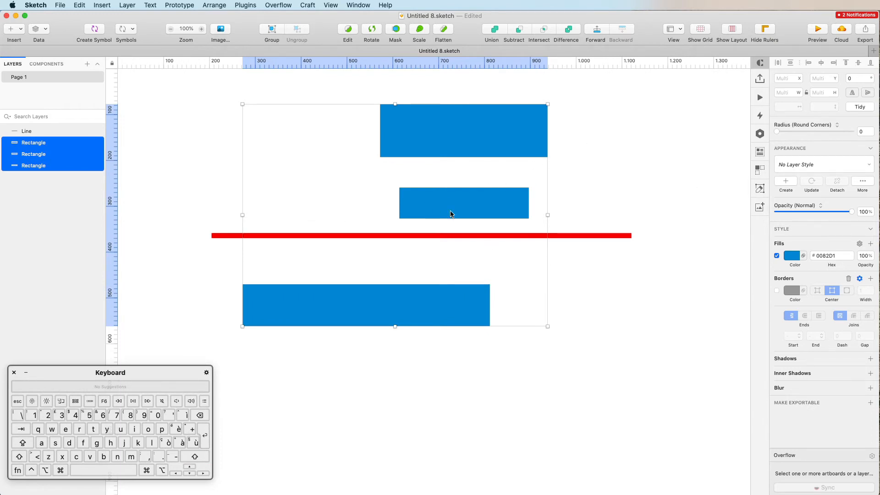
Move the red line below the bars and left-align the three blue bars.
left_click(564, 232)
left_click(564, 236)
left_click_drag(564, 235, 568, 363)
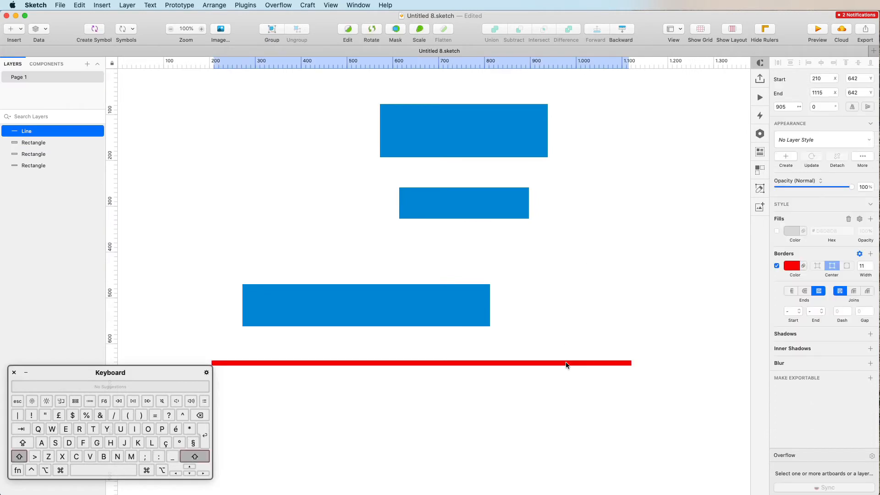
left_click_drag(588, 113, 342, 326)
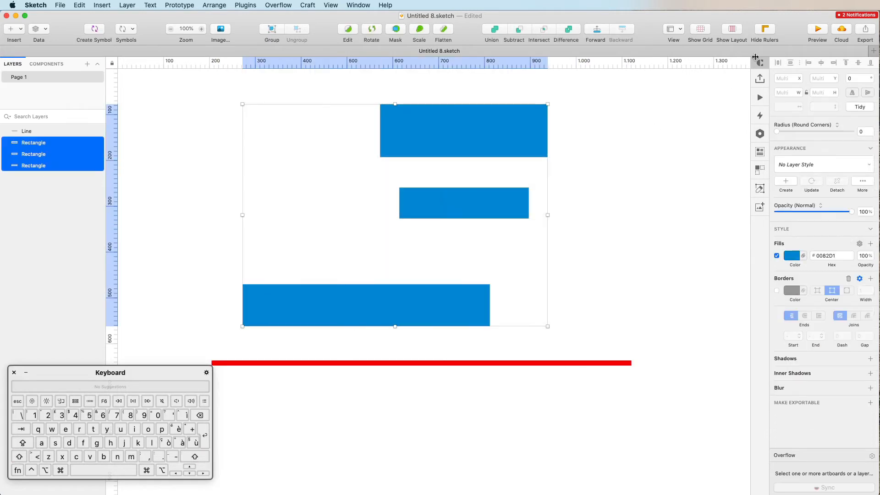
left_click(810, 63)
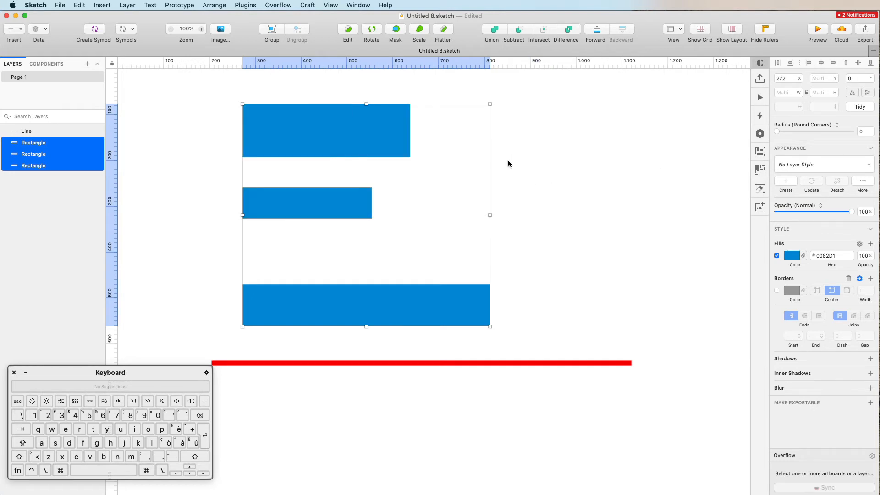
Rotate the red line to vertical at x 272 to serve as an axis.
left_click(389, 339)
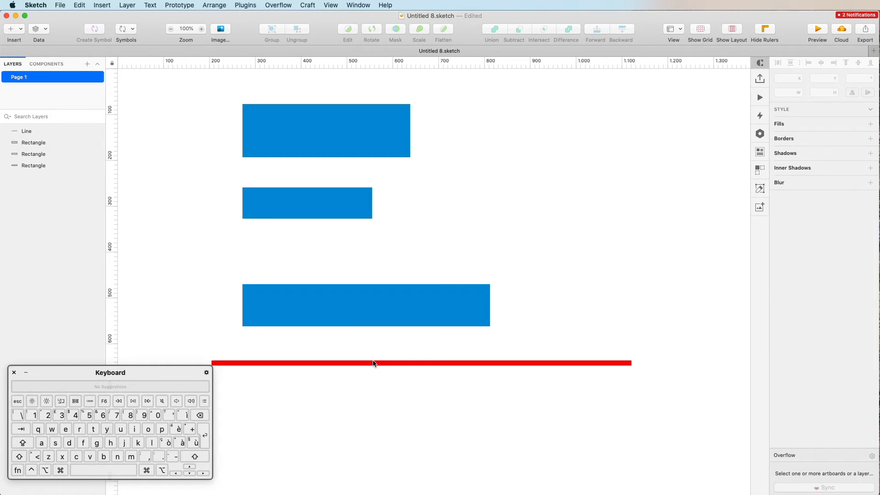
left_click_drag(377, 363, 384, 352)
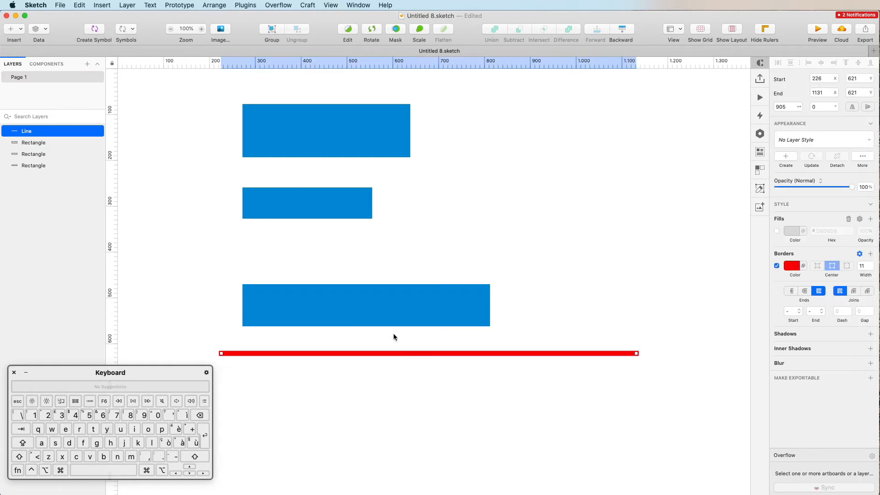
key("super+shift+r")
left_click_drag(563, 295, 243, 261)
Right-align the three bars and move the vertical red line to x 812 along their right edge.
key("Escape")
scroll(243, 261, "up", 3)
scroll(243, 260, "left", 2)
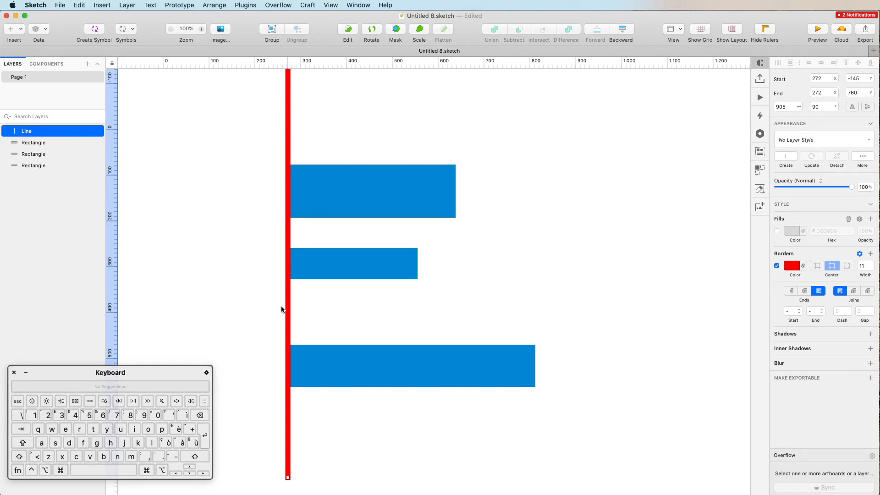
left_click_drag(347, 138, 477, 393)
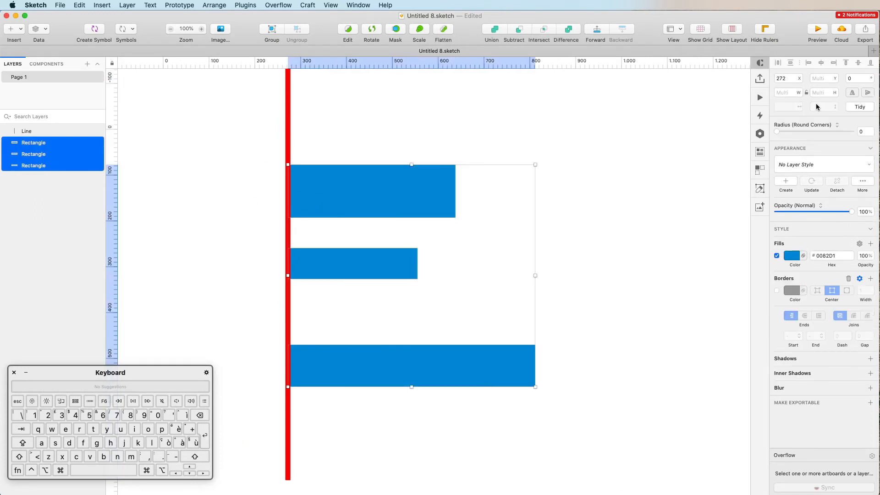
left_click(834, 64)
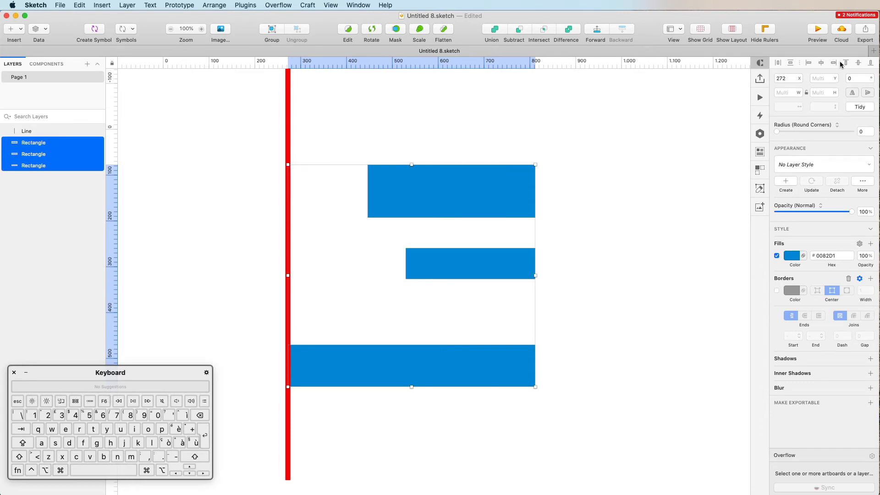
left_click(324, 145)
left_click_drag(288, 147, 536, 147)
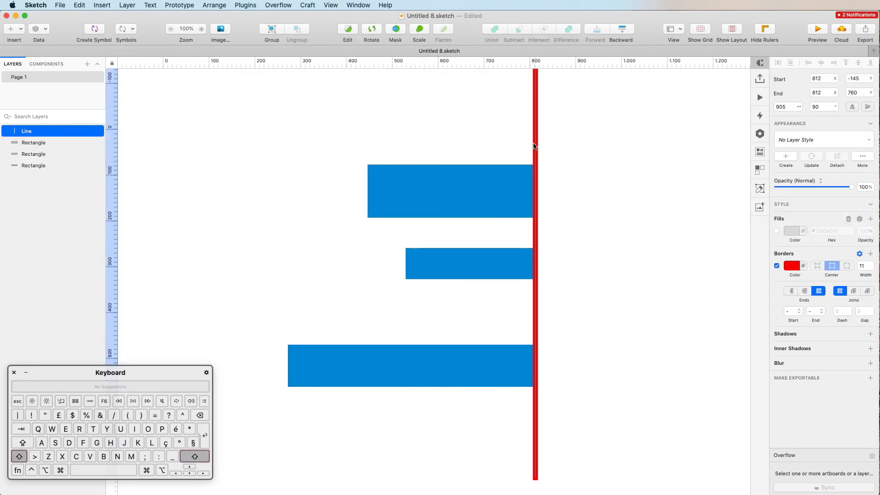
left_click_drag(366, 131, 457, 407)
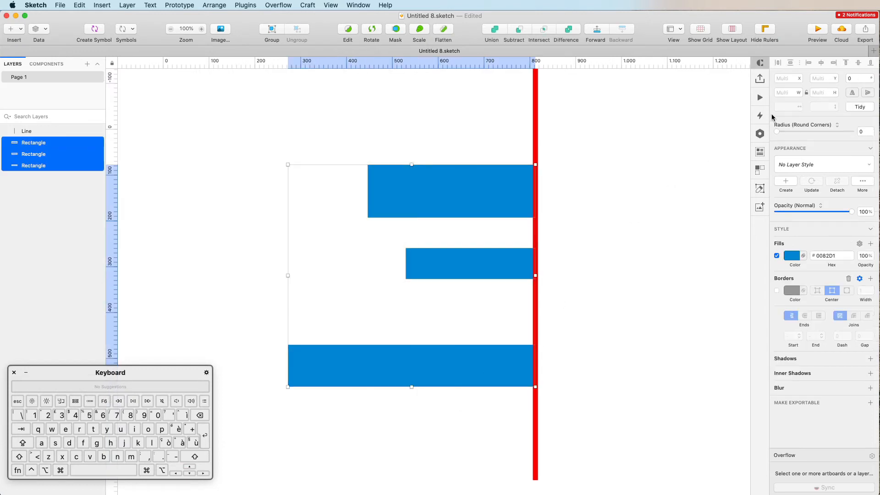
Centre the bars horizontally and move the red line to x 543 through their middles.
left_click(821, 64)
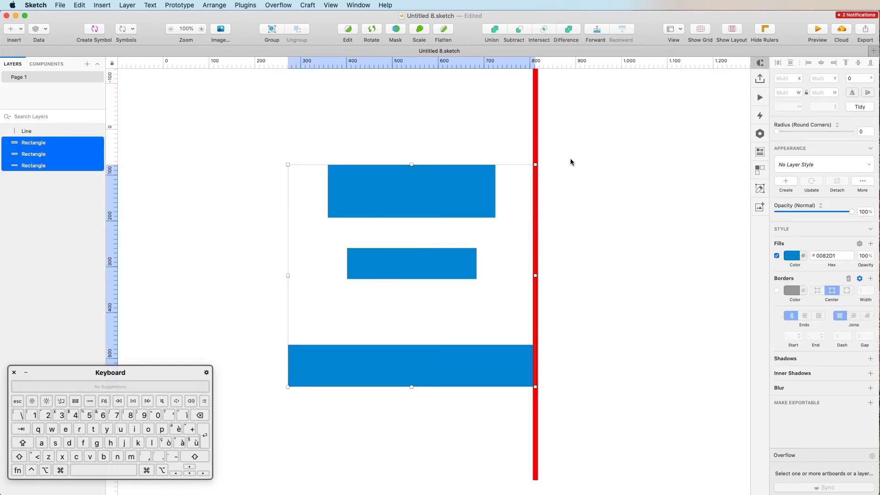
left_click(534, 122)
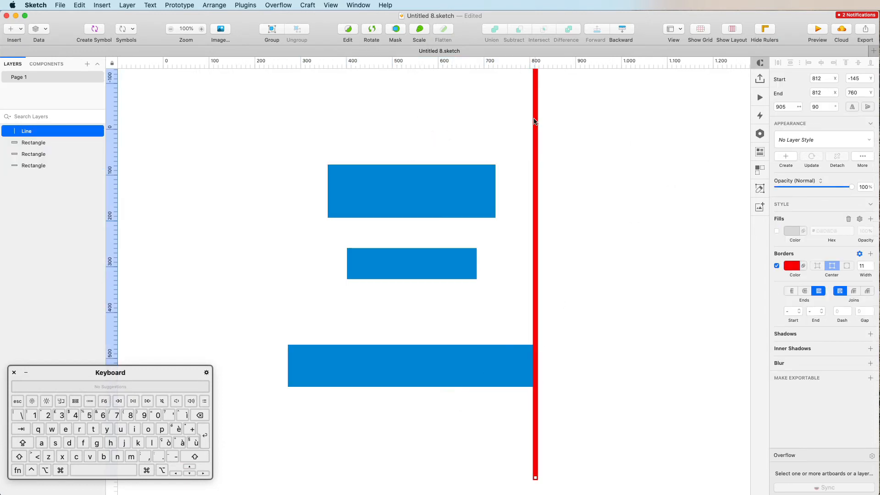
left_click_drag(535, 122, 413, 128)
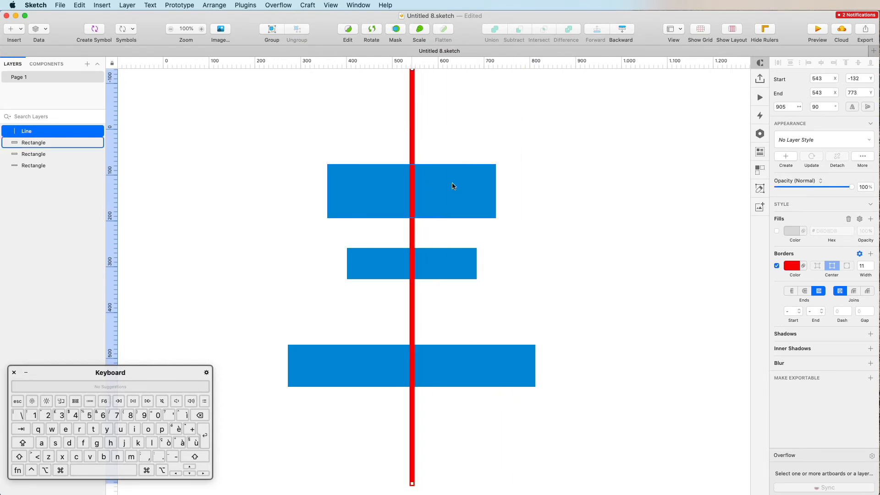
scroll(524, 172, "up", 1)
left_click(525, 173)
scroll(524, 173, "down", 2)
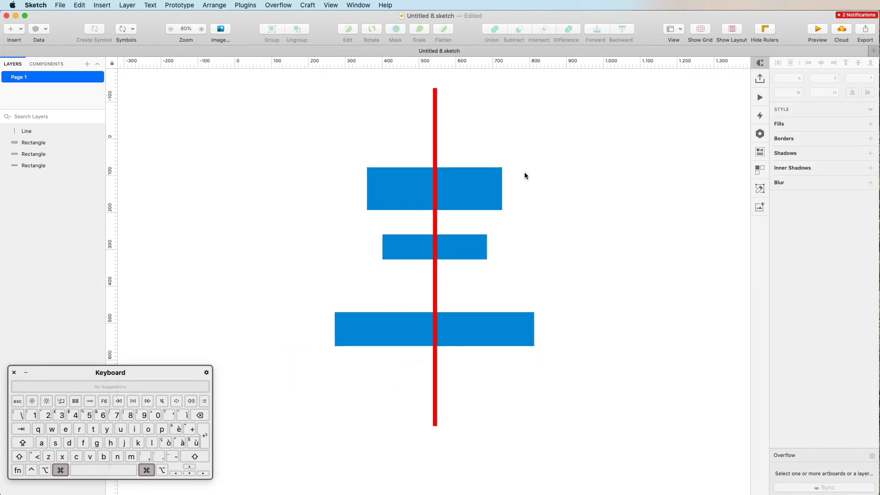
scroll(525, 172, "down", 1)
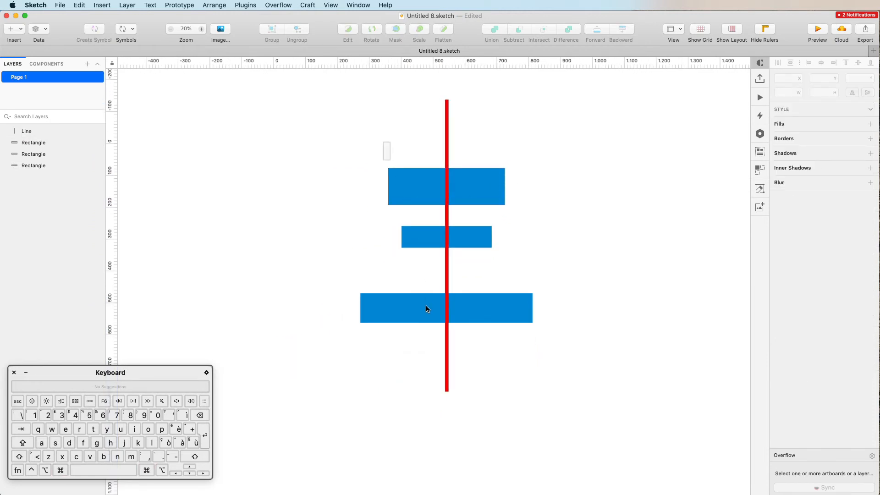
left_click_drag(426, 308, 428, 318)
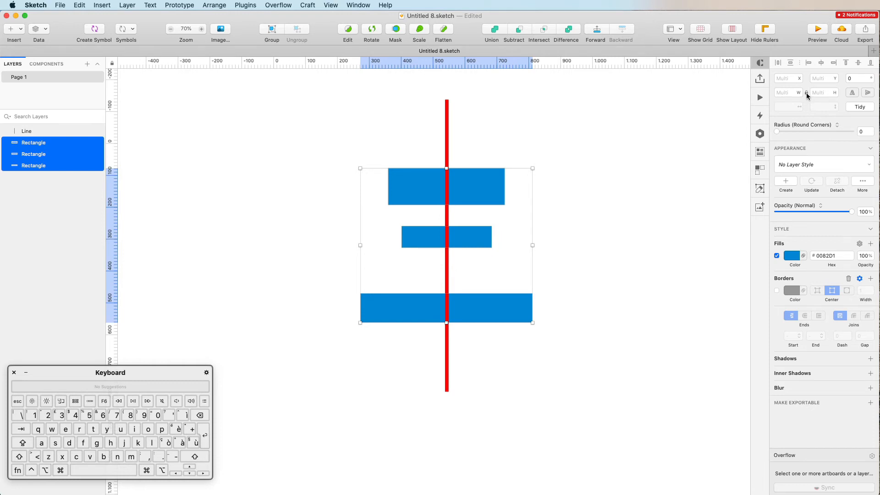
Resize the three selected blue bars to 300×300 squares in the inspector.
left_click(788, 92)
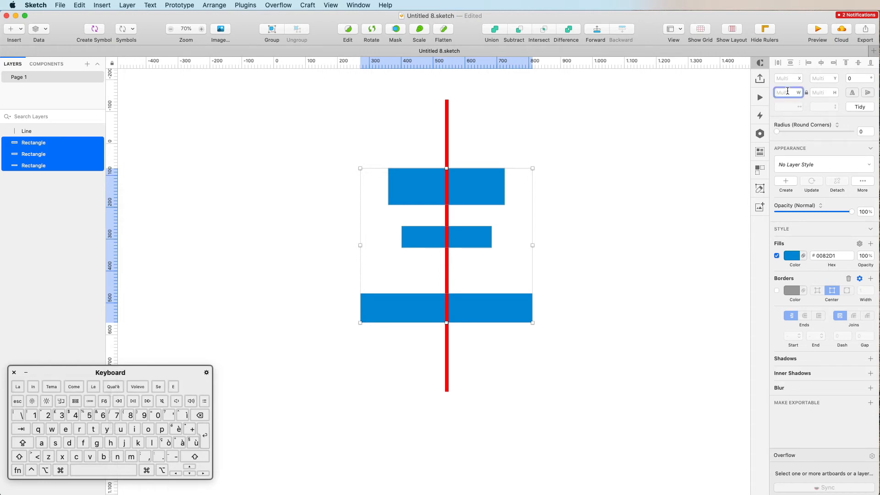
type("50")
key("Return")
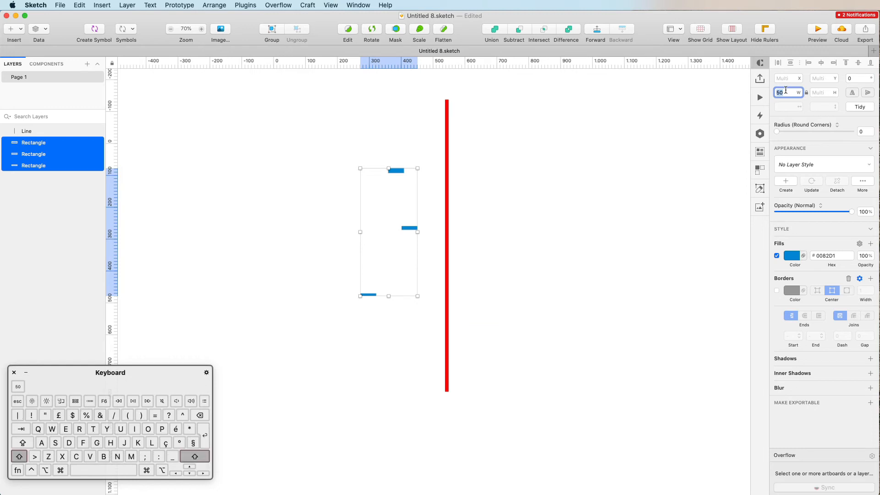
key("shift+Up")
key("shift+Up")
key("shift+Up")
key("shift+Up")
key("shift+Up")
key("shift+Up")
key("shift+Up")
key("shift+Up")
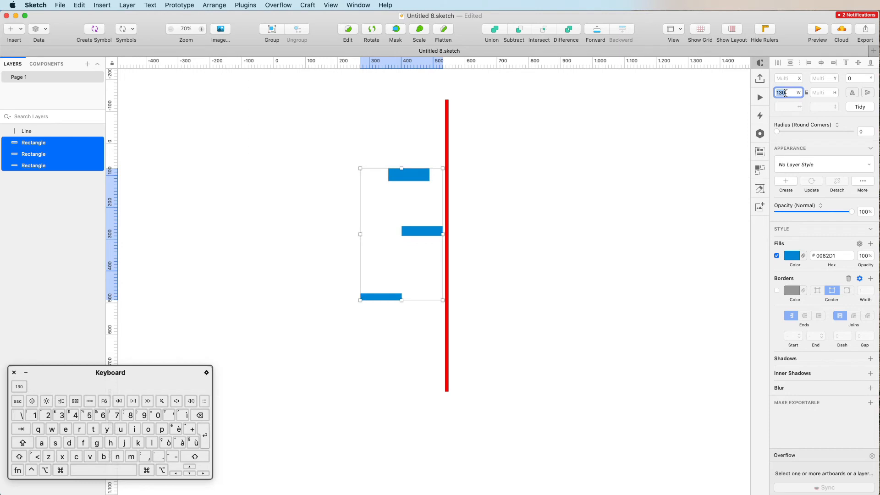
type("300")
key("Return")
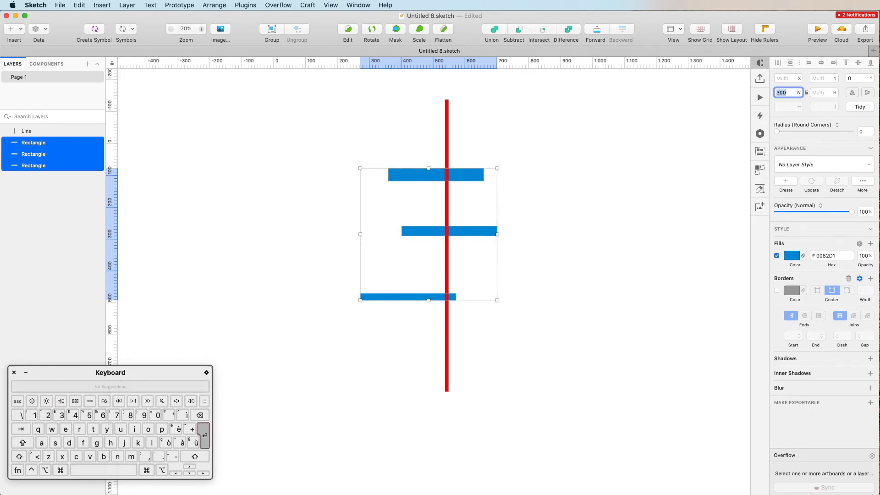
left_click(831, 93)
type("300")
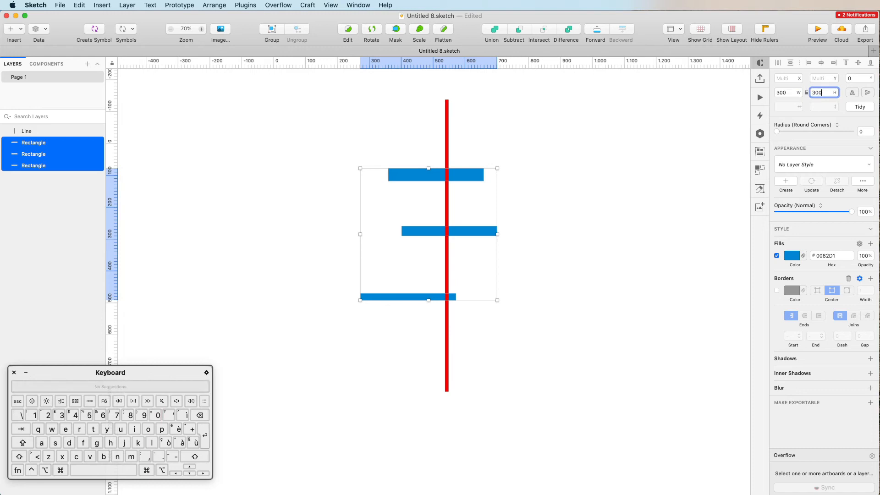
key("Return")
Drag the top square up-left and the lower square down-left to spread them out.
left_click(494, 193)
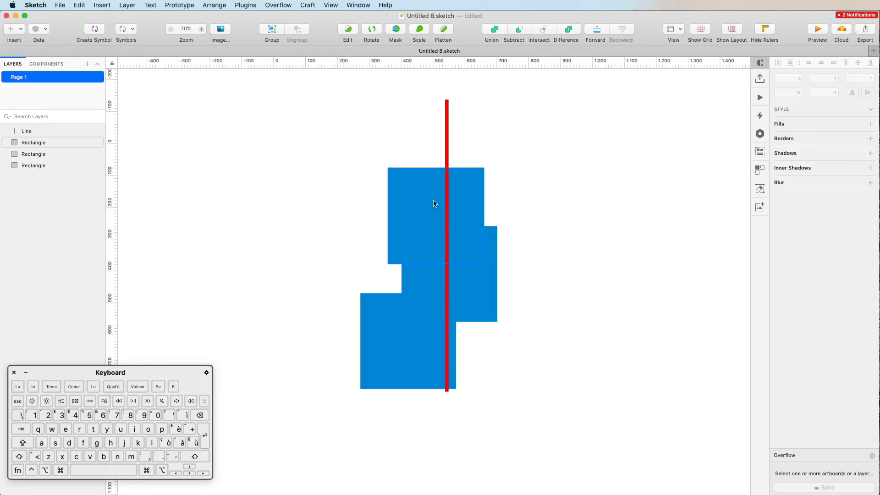
left_click_drag(429, 197, 333, 131)
left_click_drag(390, 316, 335, 374)
scroll(365, 313, "left", 1)
scroll(365, 313, "down", 1)
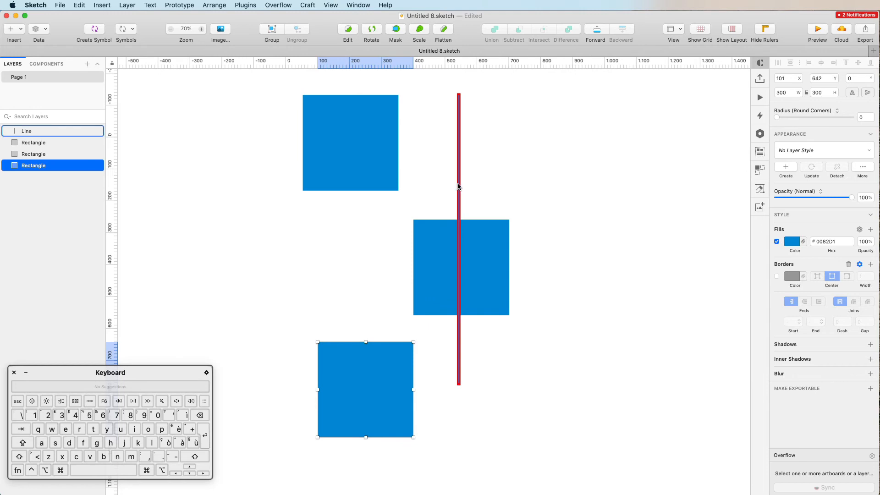
Move the red line right and Option-drag a copy of the top square above the others.
left_click_drag(459, 188, 643, 202)
scroll(451, 174, "left", 3)
scroll(451, 174, "down", 1)
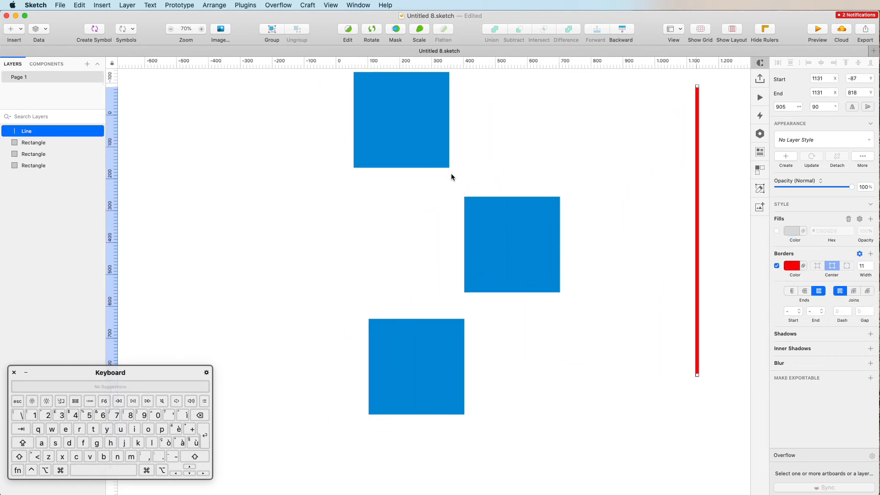
scroll(506, 248, "down", 1)
scroll(506, 248, "down", 5)
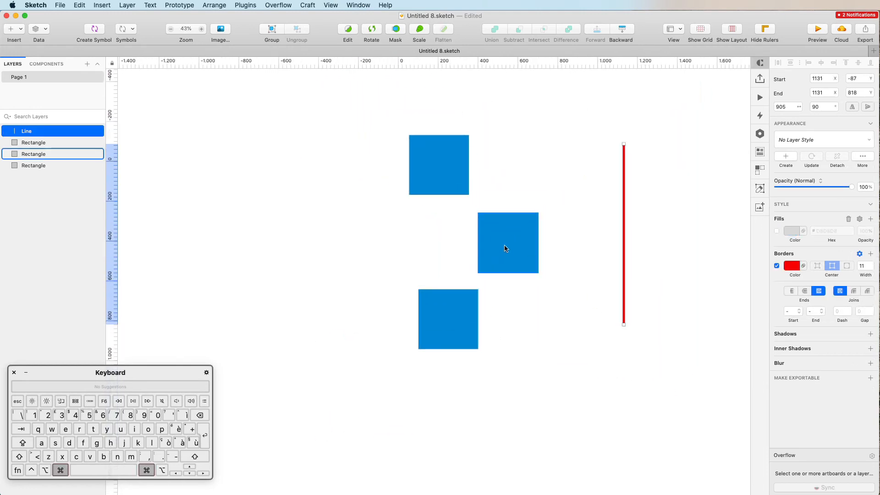
scroll(459, 238, "up", 1)
left_click(419, 222)
left_click_drag(403, 229, 482, 126)
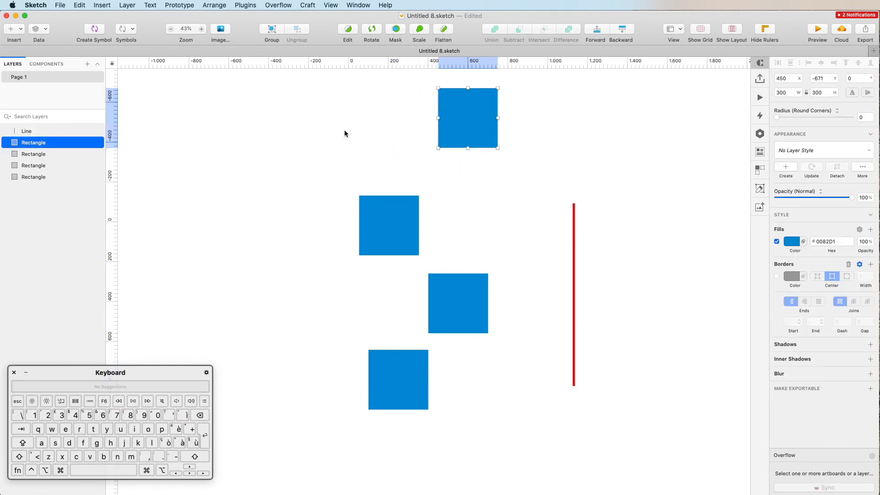
Nudge the second square up, move the bottom square lower, and marquee-select all four.
left_click_drag(408, 243, 403, 226)
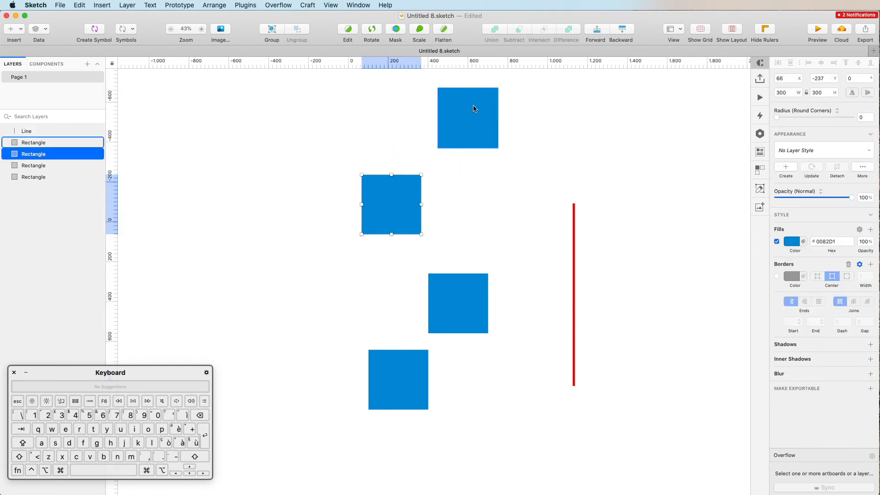
left_click_drag(424, 380, 418, 434)
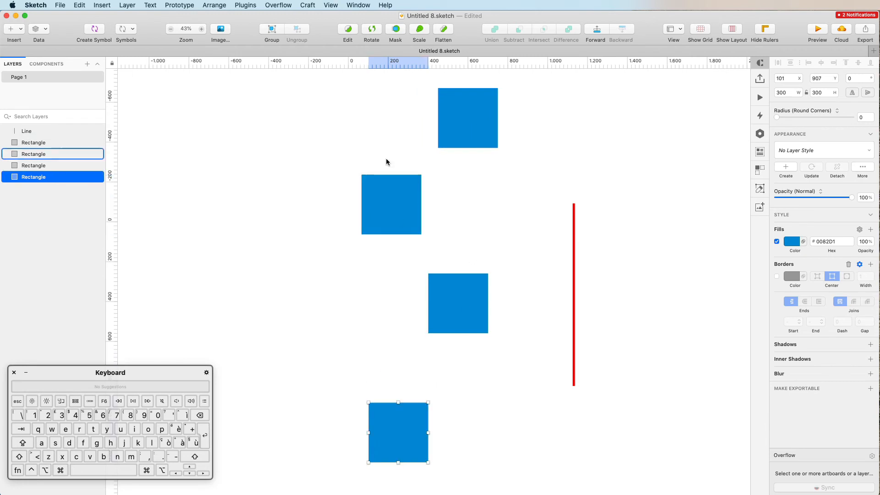
left_click_drag(345, 98, 485, 468)
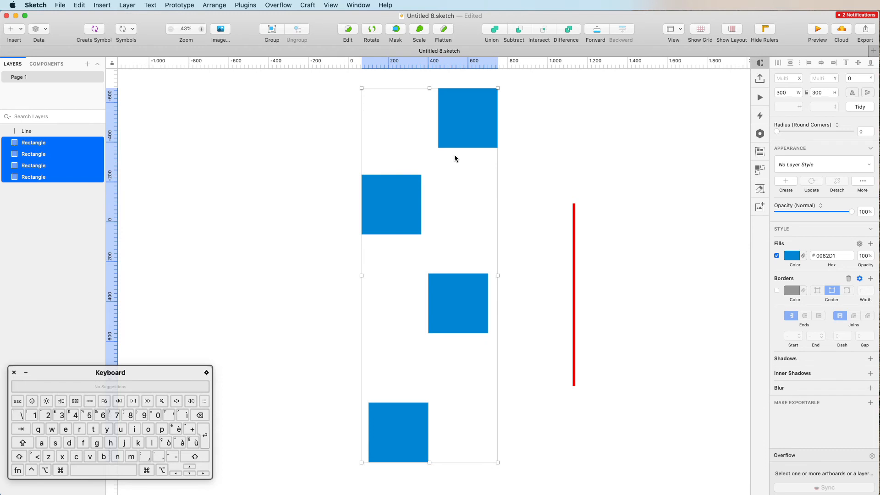
Align the four squares horizontally, distribute them vertically, and tighten the gaps to 202 px.
left_click(821, 63)
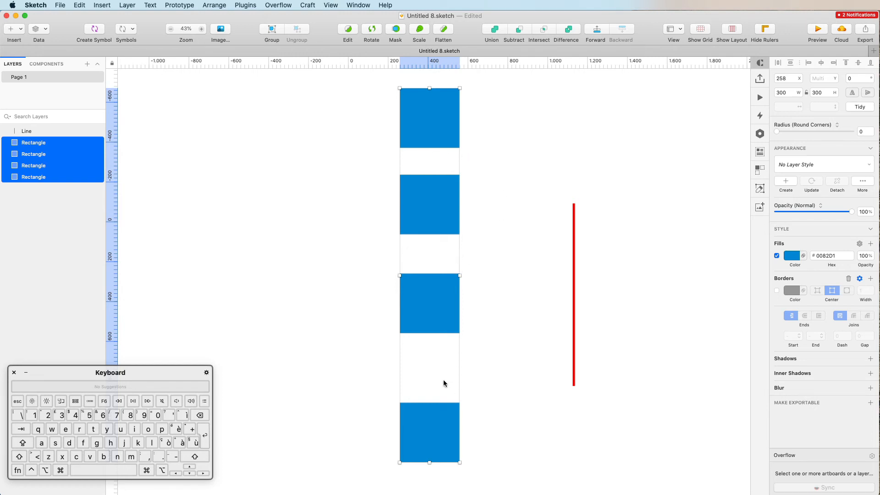
left_click(790, 64)
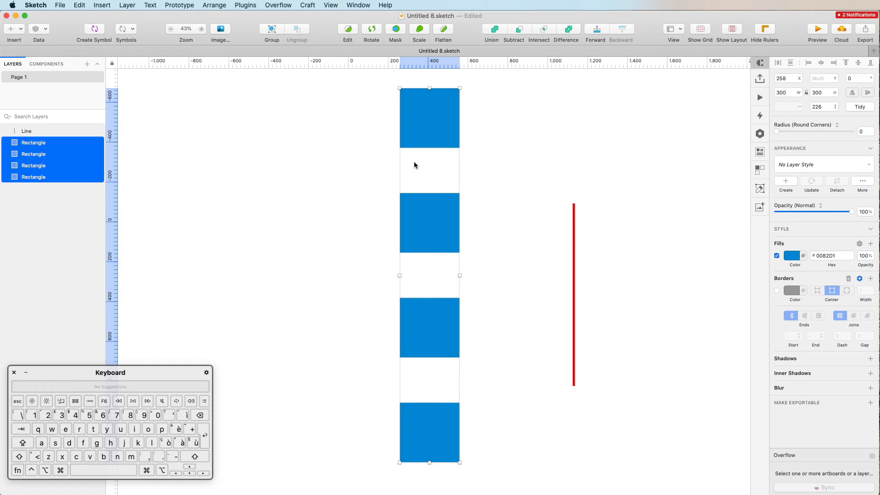
mouse_move(423, 159)
mouse_move(429, 276)
left_mouse_down()
mouse_move(430, 308)
mouse_move(427, 218)
mouse_move(429, 346)
mouse_move(427, 222)
mouse_move(426, 290)
mouse_move(428, 236)
mouse_move(425, 268)
left_mouse_up()
left_click(491, 211)
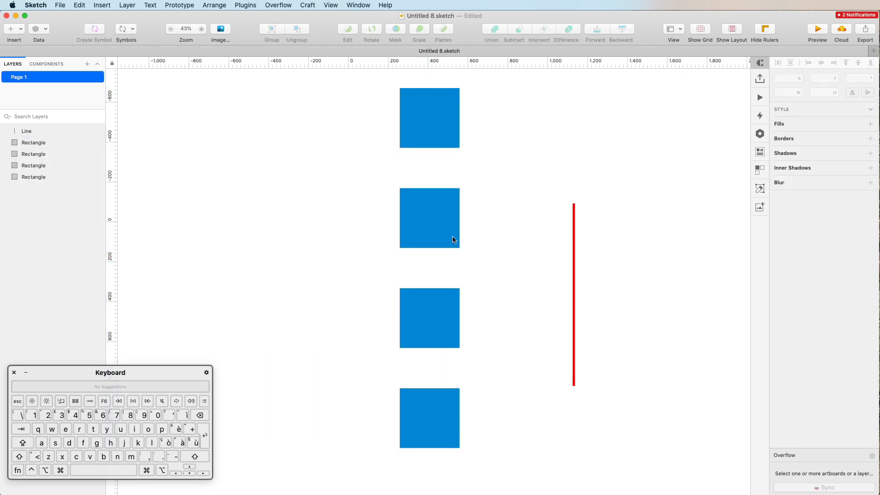
Drag the four squares side by side into a row and delete the red line.
left_click_drag(422, 131, 281, 178)
left_click_drag(442, 324, 558, 169)
left_click_drag(422, 422, 686, 214)
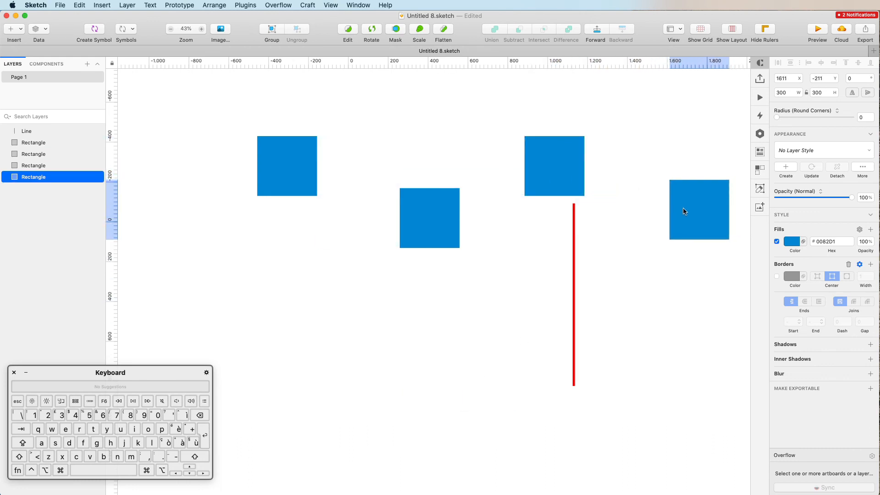
left_click(575, 246)
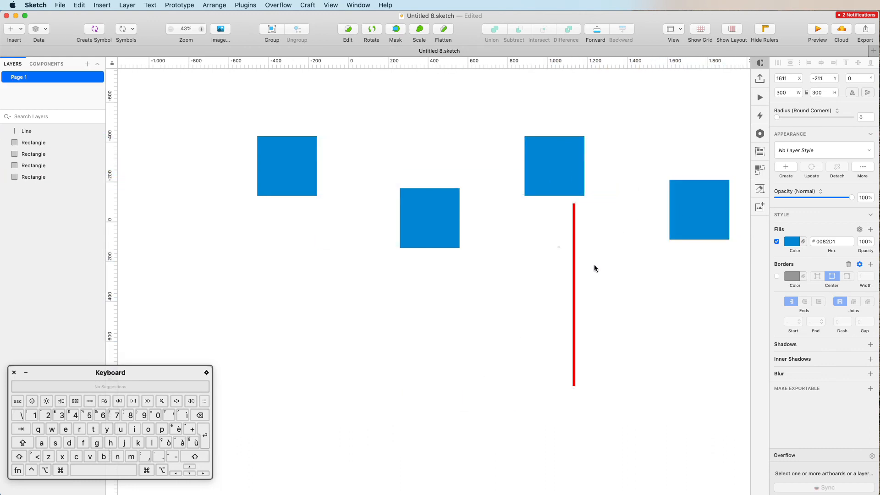
key("Delete")
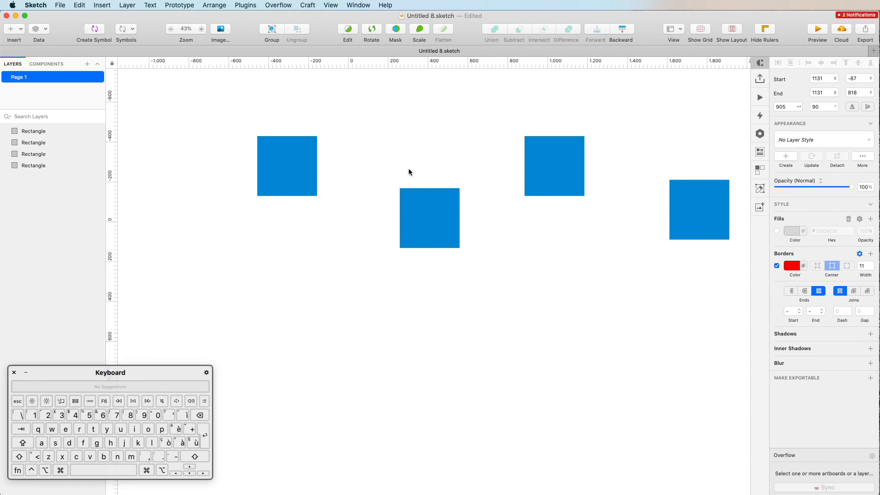
Align the four squares vertically and distribute them evenly left to right without sub-pixel positions.
left_click_drag(308, 135, 738, 241)
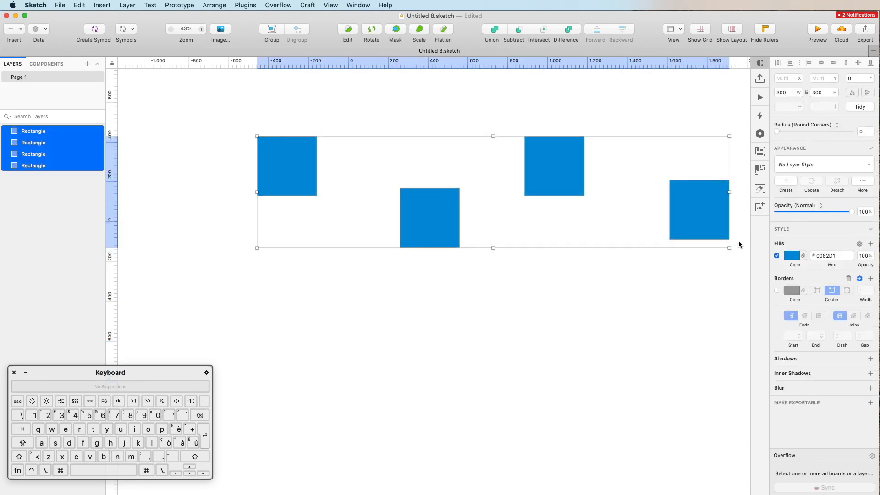
left_click(858, 62)
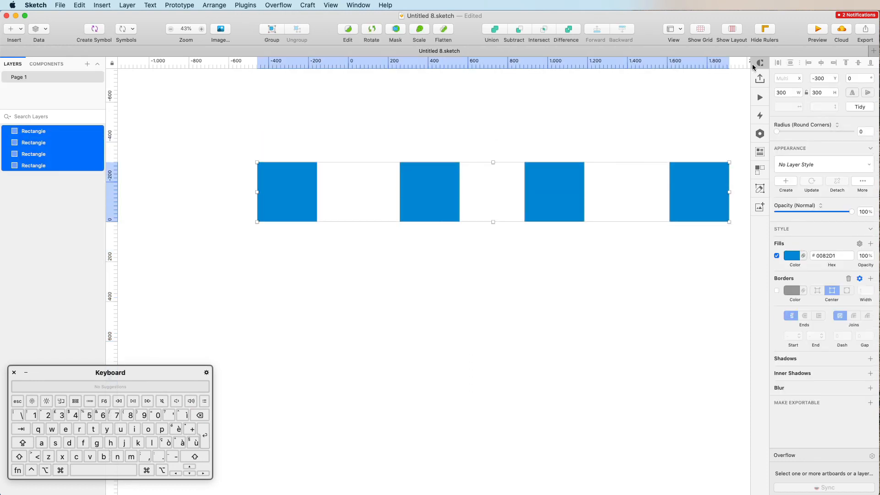
left_click(779, 62)
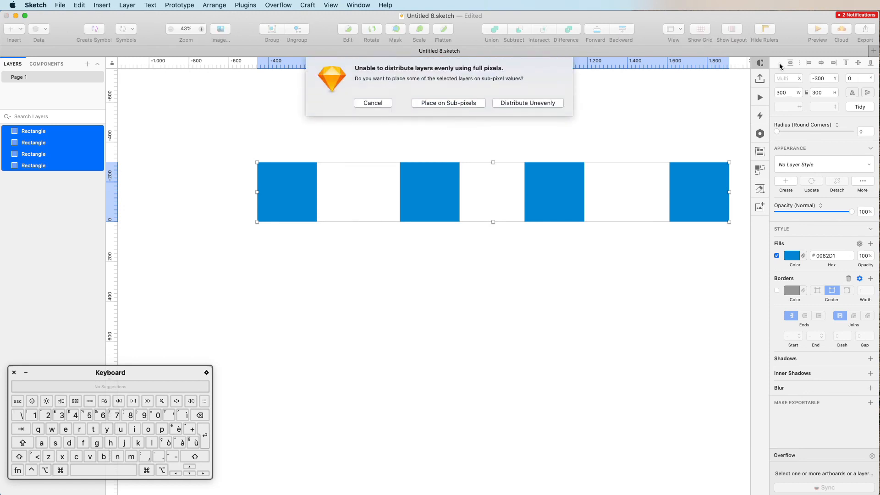
left_click(527, 102)
scroll(549, 116, "right", 5)
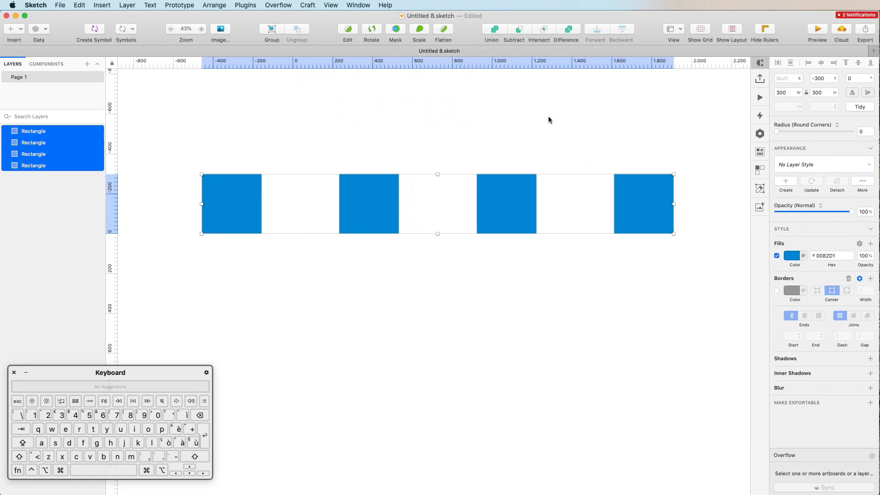
scroll(545, 122, "up", 3)
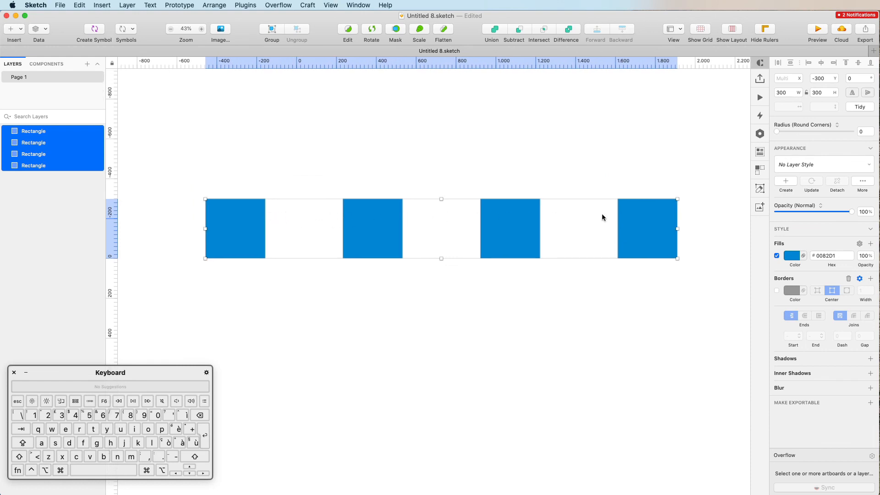
left_click(562, 176)
scroll(562, 173, "down", 4)
scroll(562, 173, "left", 1)
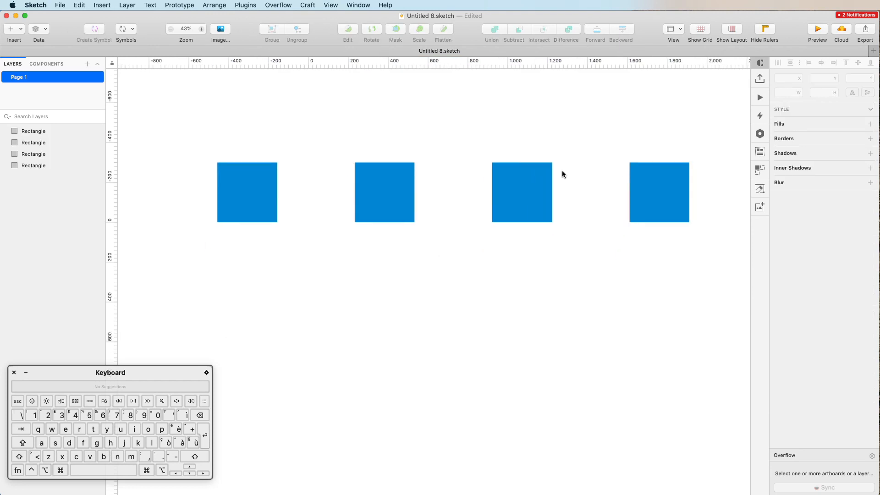
Raise the first and third squares to stagger the row.
scroll(302, 174, "up", 3)
left_click_drag(275, 177, 293, 148)
left_click_drag(537, 187, 547, 158)
Duplicate the staggered row of four below it and select all eight squares.
key("super+a")
left_click_drag(654, 204, 654, 304, "alt+shift")
scroll(428, 182, "down", 3)
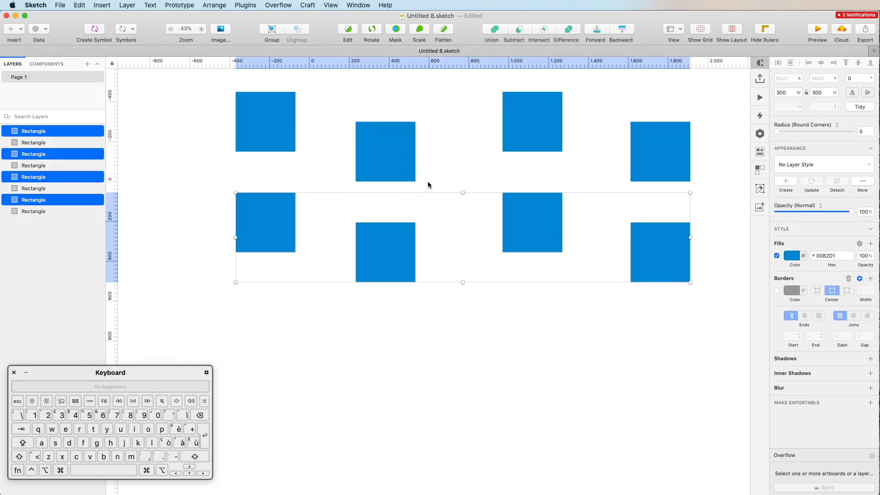
left_click_drag(197, 97, 689, 293)
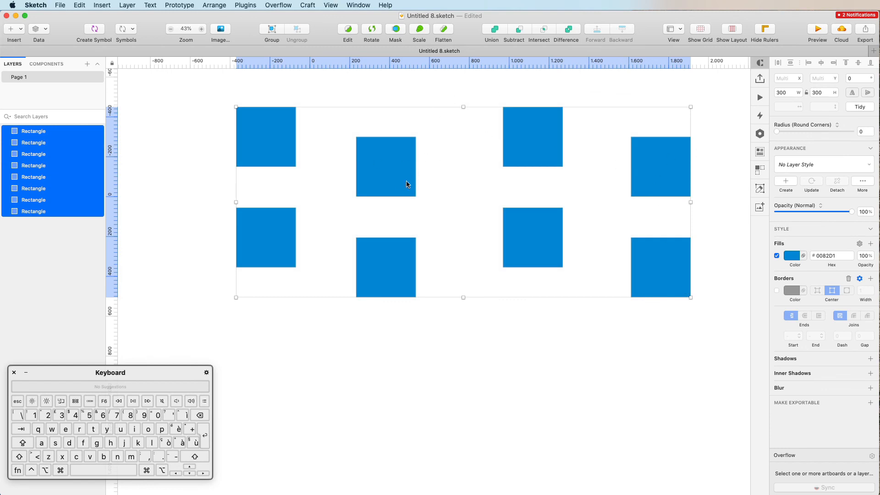
scroll(405, 185, "up", 6)
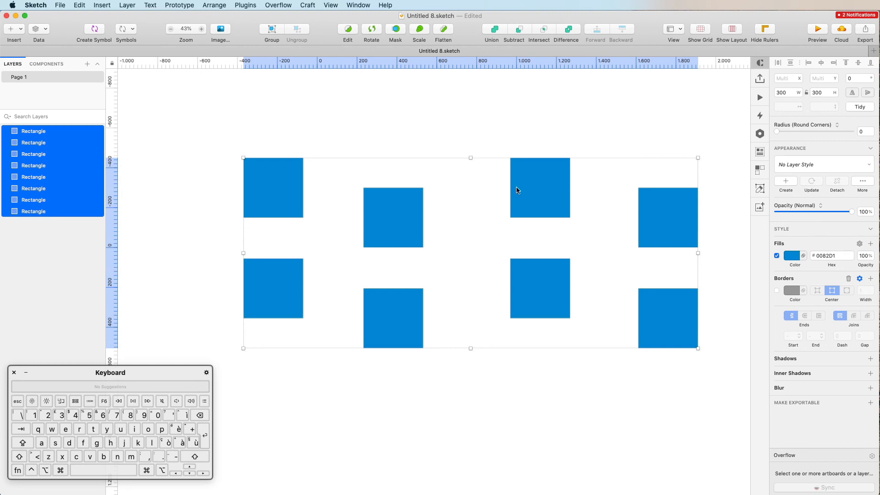
Apply Tidy to the eight selected squares, forming two evenly spaced rows of four, then deselect.
left_click(851, 106)
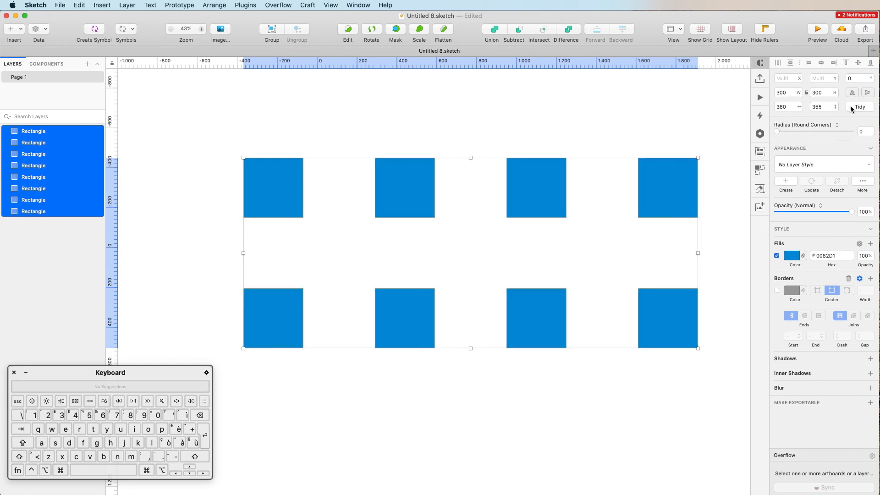
mouse_move(533, 177)
scroll(395, 253, "right", 1)
scroll(394, 253, "down", 2)
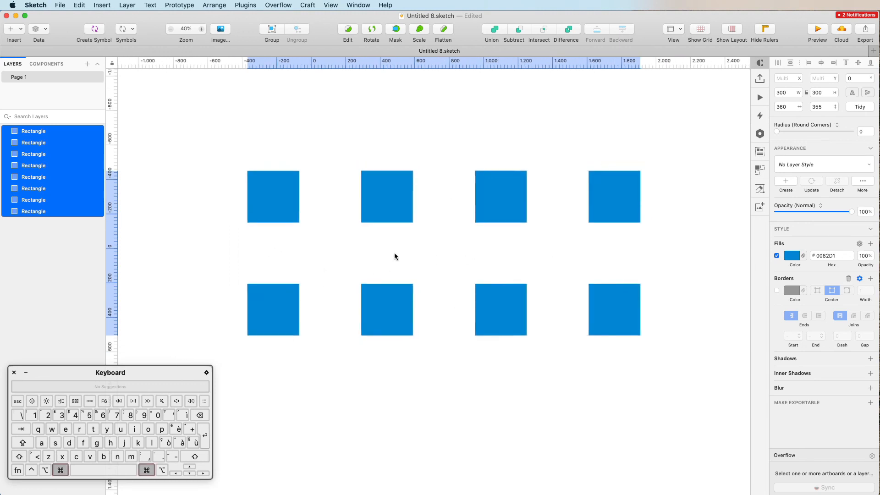
scroll(394, 253, "up", 3)
scroll(395, 256, "down", 1)
scroll(394, 256, "right", 1)
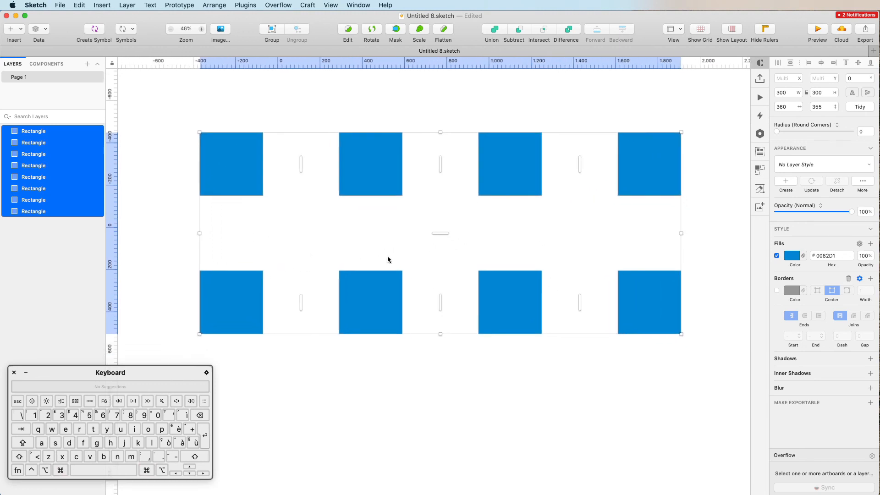
left_click(394, 367)
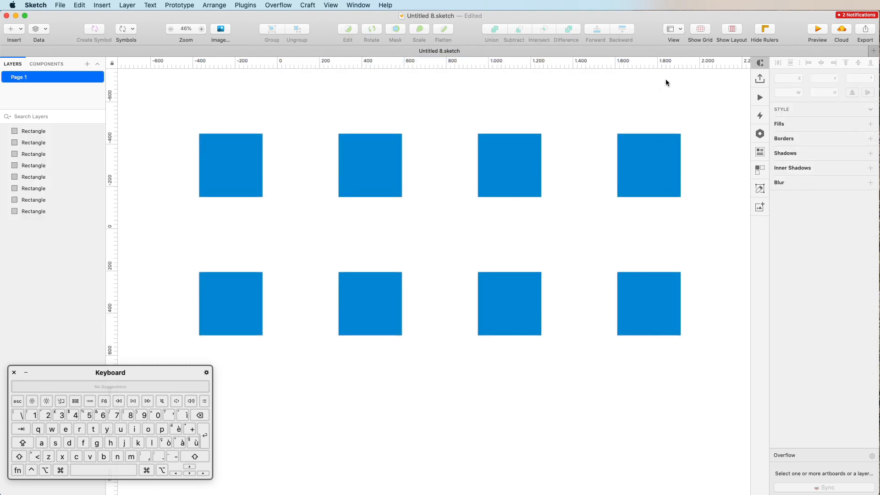